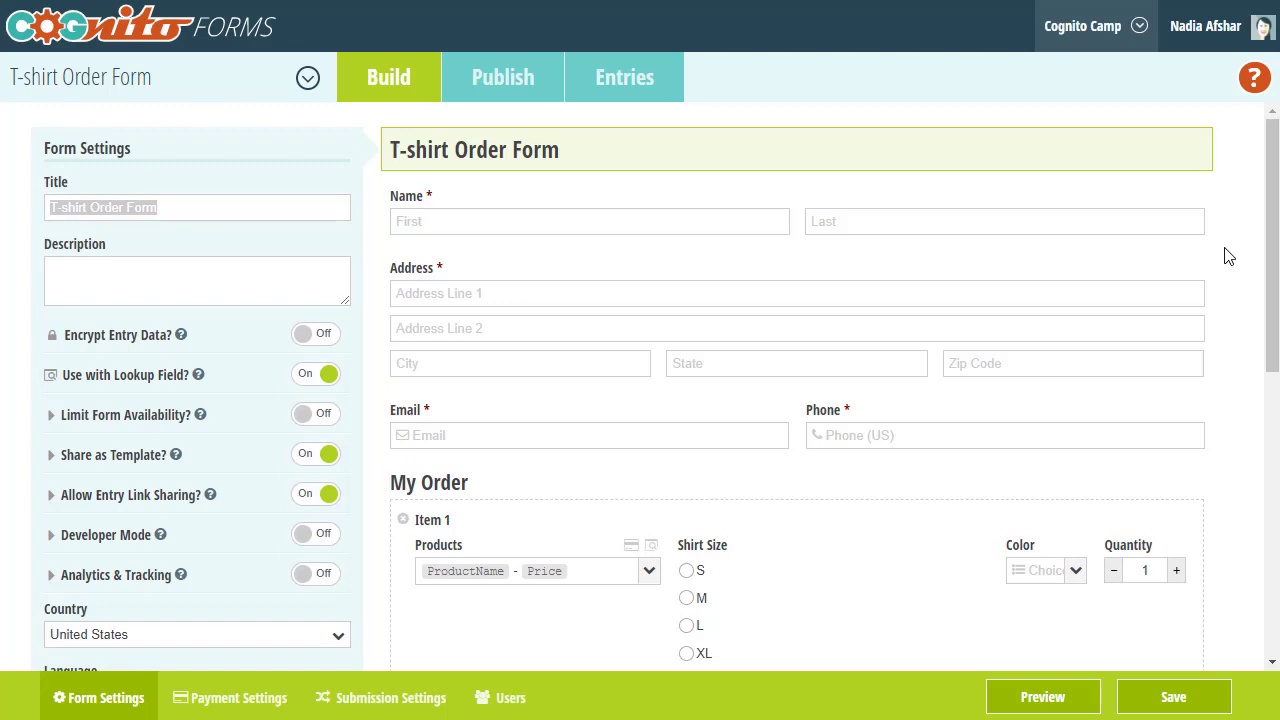
Preview the T-shirt Order Form and examine the product choices offered for Item 1, then close the preview.
{"action": "left_click", "coordinate": [1009, 697]}
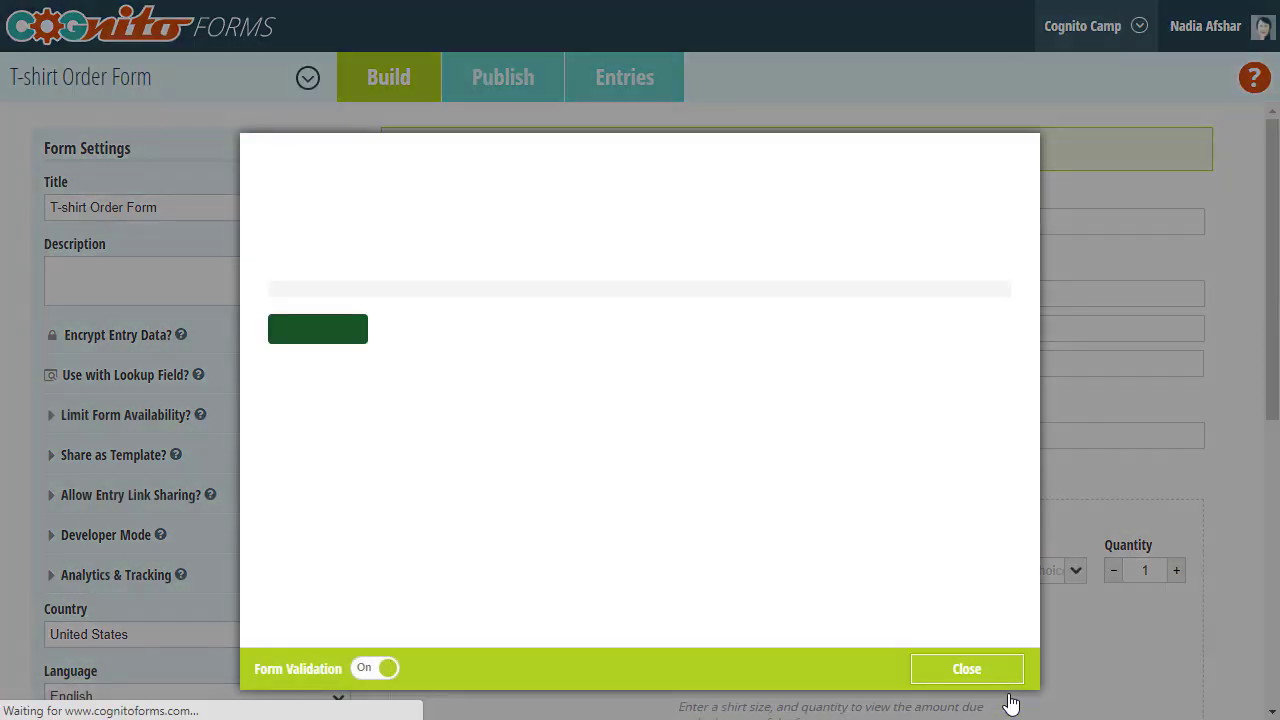
{"action": "scroll", "coordinate": [503, 443], "scroll_direction": "down", "scroll_amount": 5}
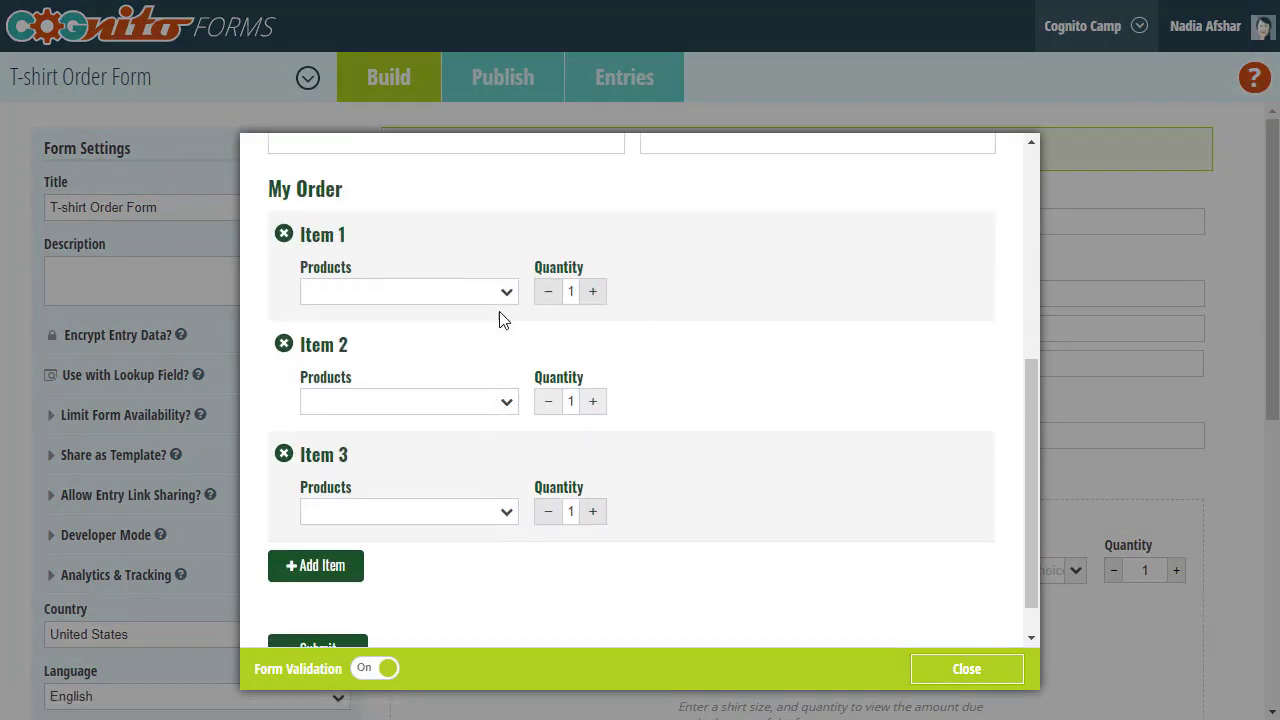
{"action": "left_click", "coordinate": [505, 292]}
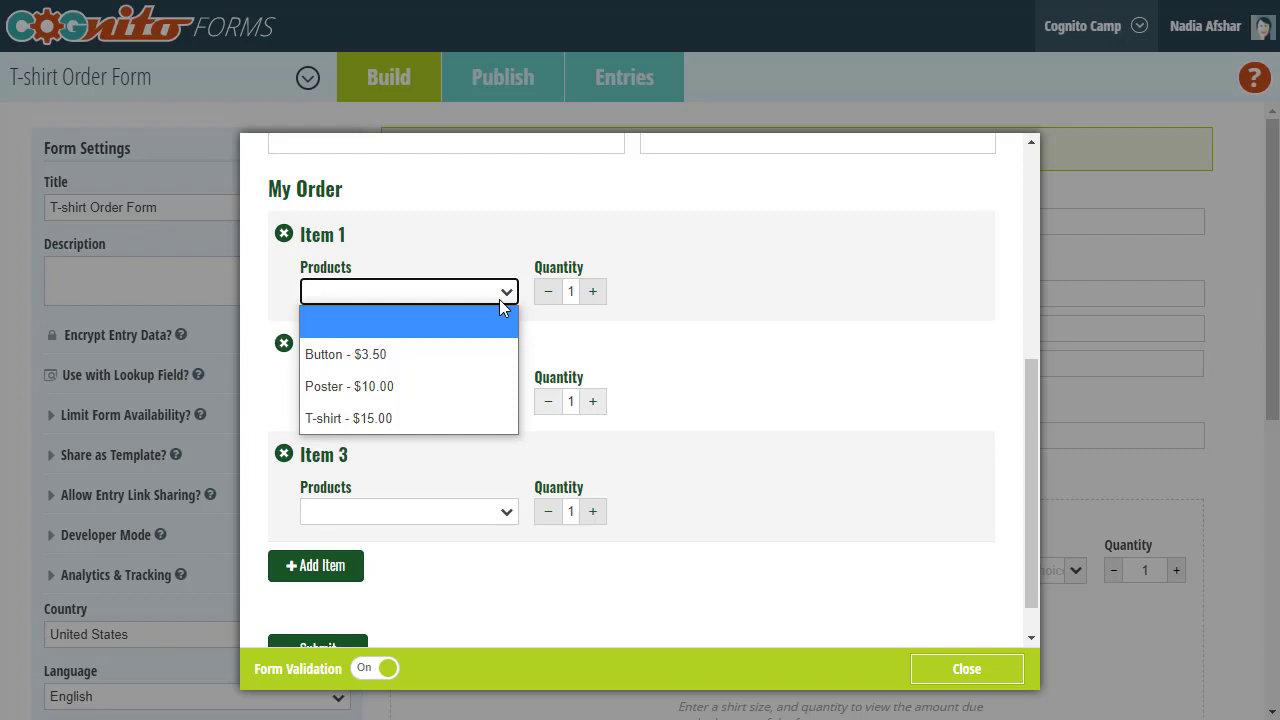
{"action": "left_click", "coordinate": [1228, 236]}
{"action": "left_click", "coordinate": [1228, 236]}
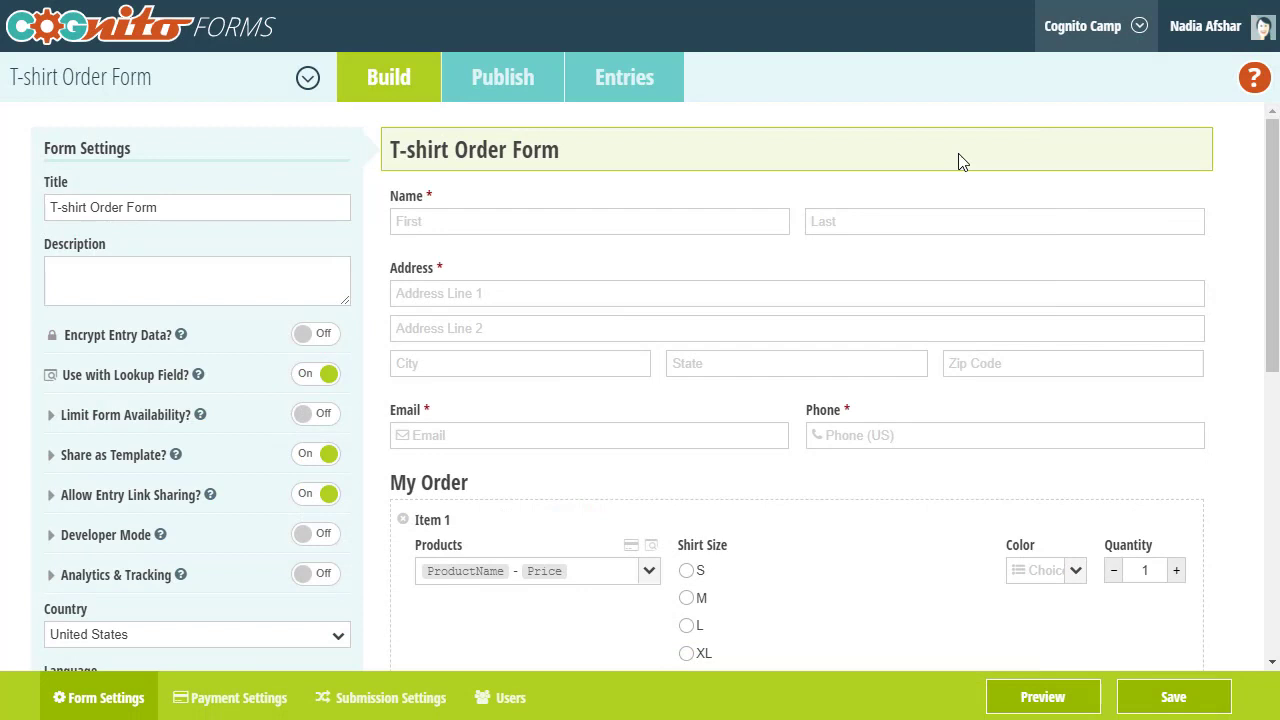
Add an integer Number field labelled "Quantity" to the Product Catalog form and save the form.
{"action": "left_click", "coordinate": [107, 35]}
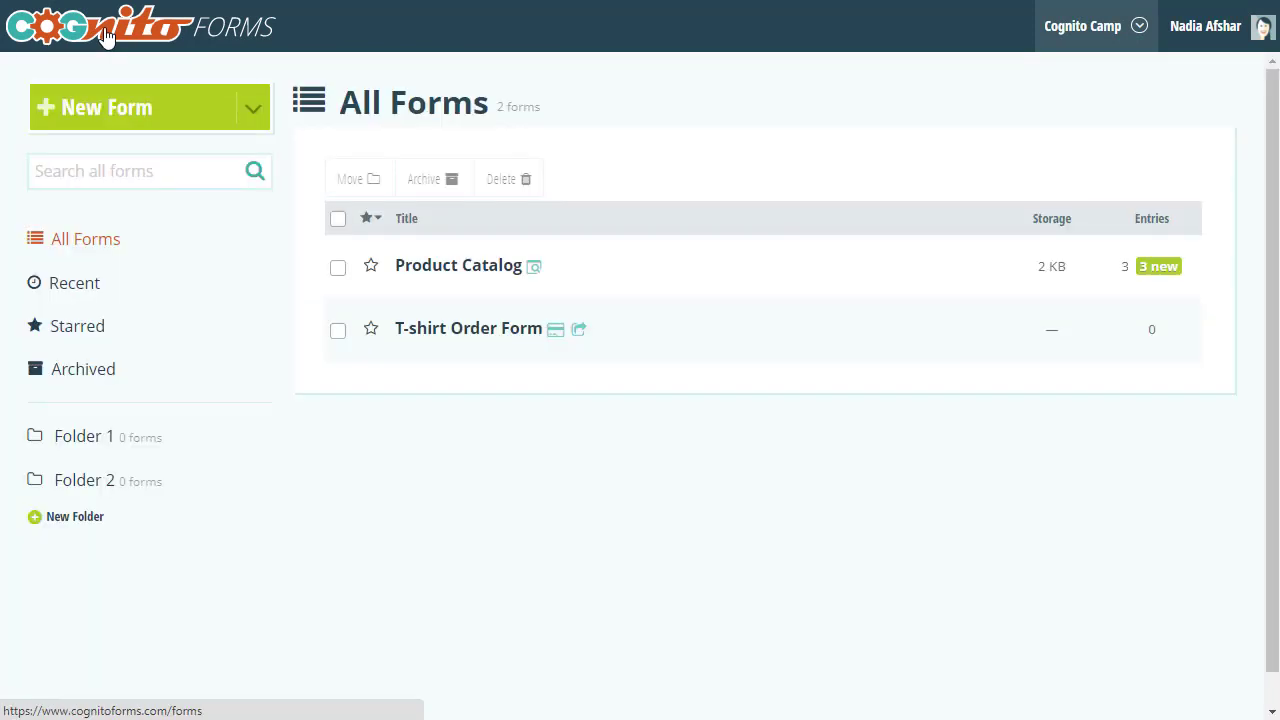
{"action": "left_click", "coordinate": [424, 271]}
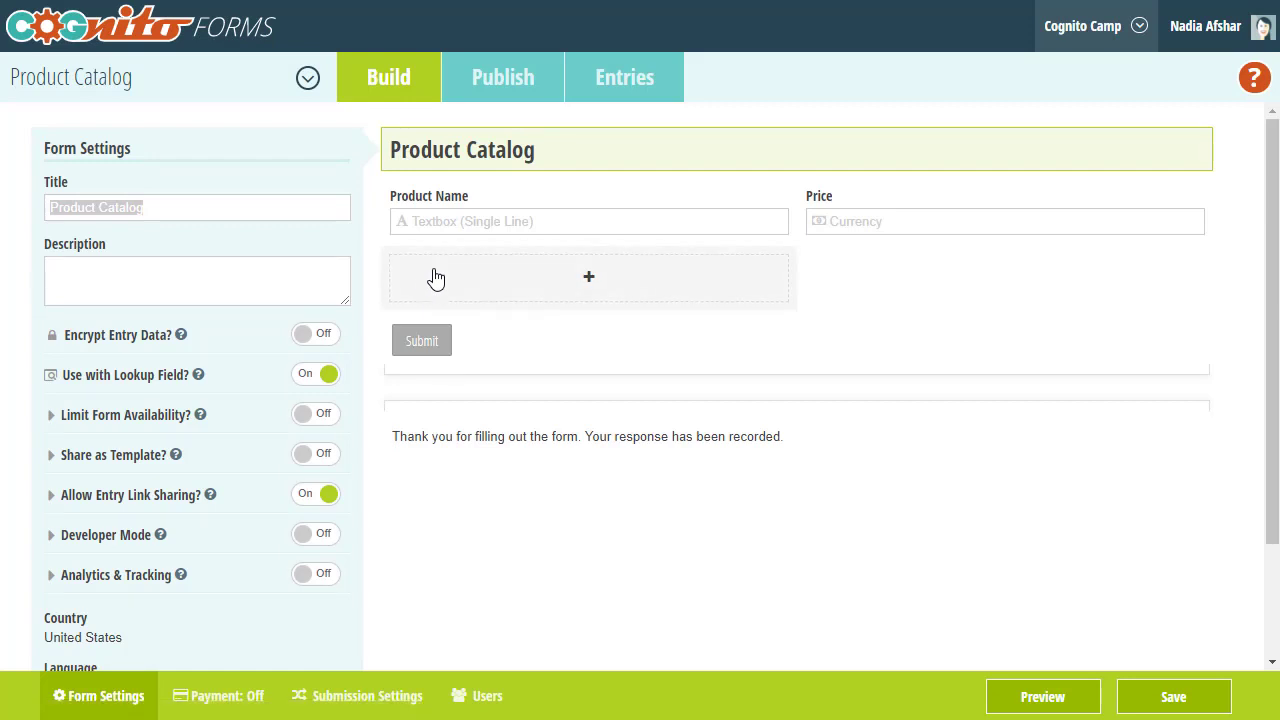
{"action": "left_click", "coordinate": [434, 278]}
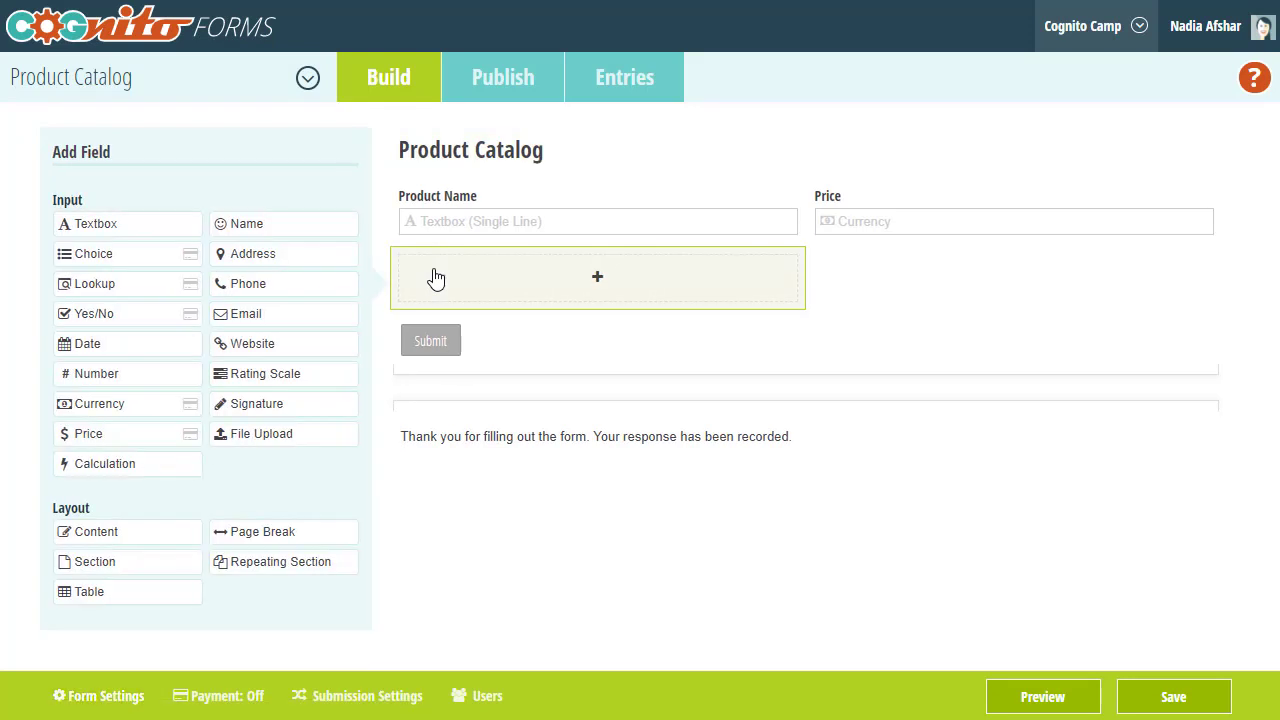
{"action": "left_click", "coordinate": [132, 376]}
{"action": "type", "text": "Quantity"}
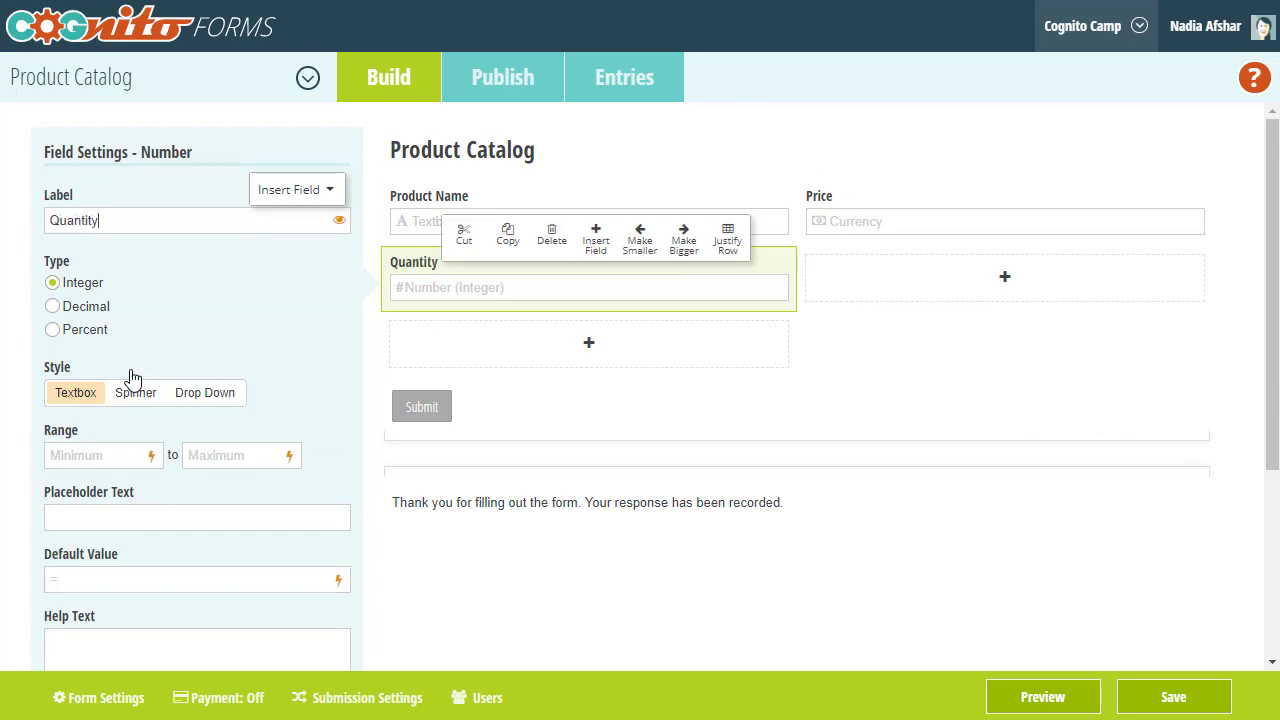
{"action": "left_click", "coordinate": [1208, 693]}
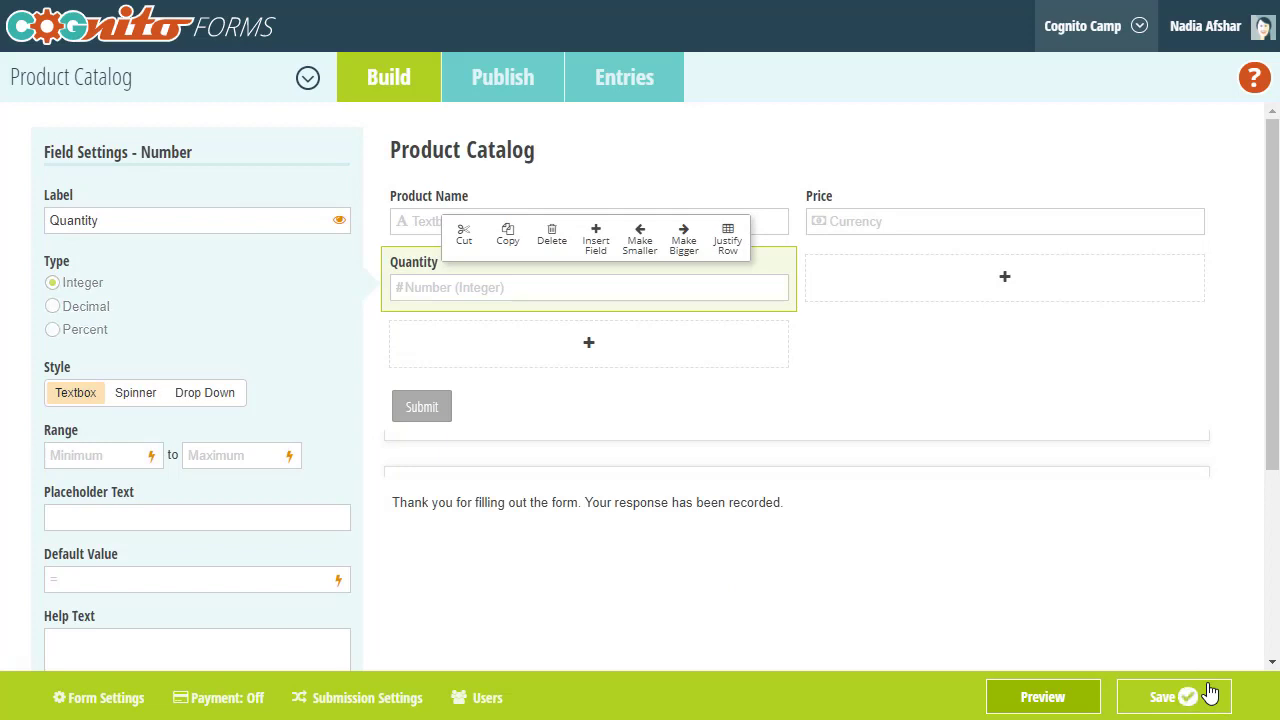
Set the Quantity of the T-shirt entry in the Product Catalog to 3 and update the entry.
{"action": "left_click", "coordinate": [646, 86]}
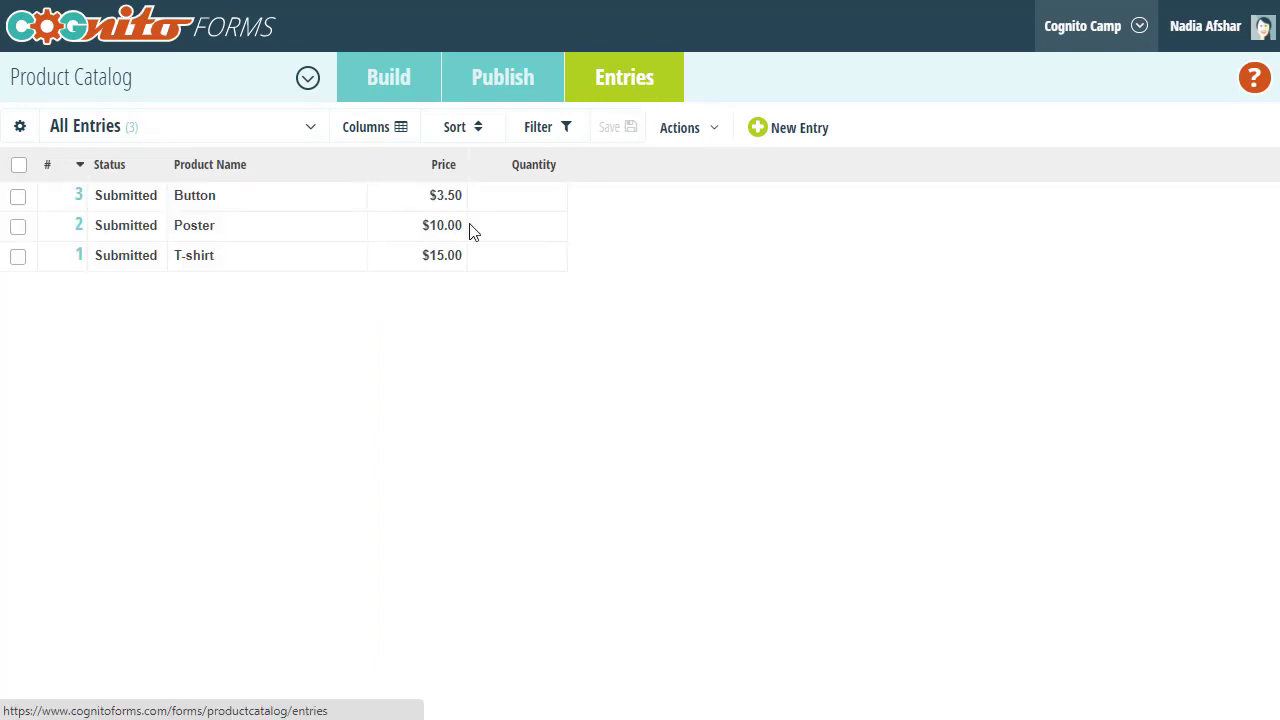
{"action": "left_click", "coordinate": [399, 268]}
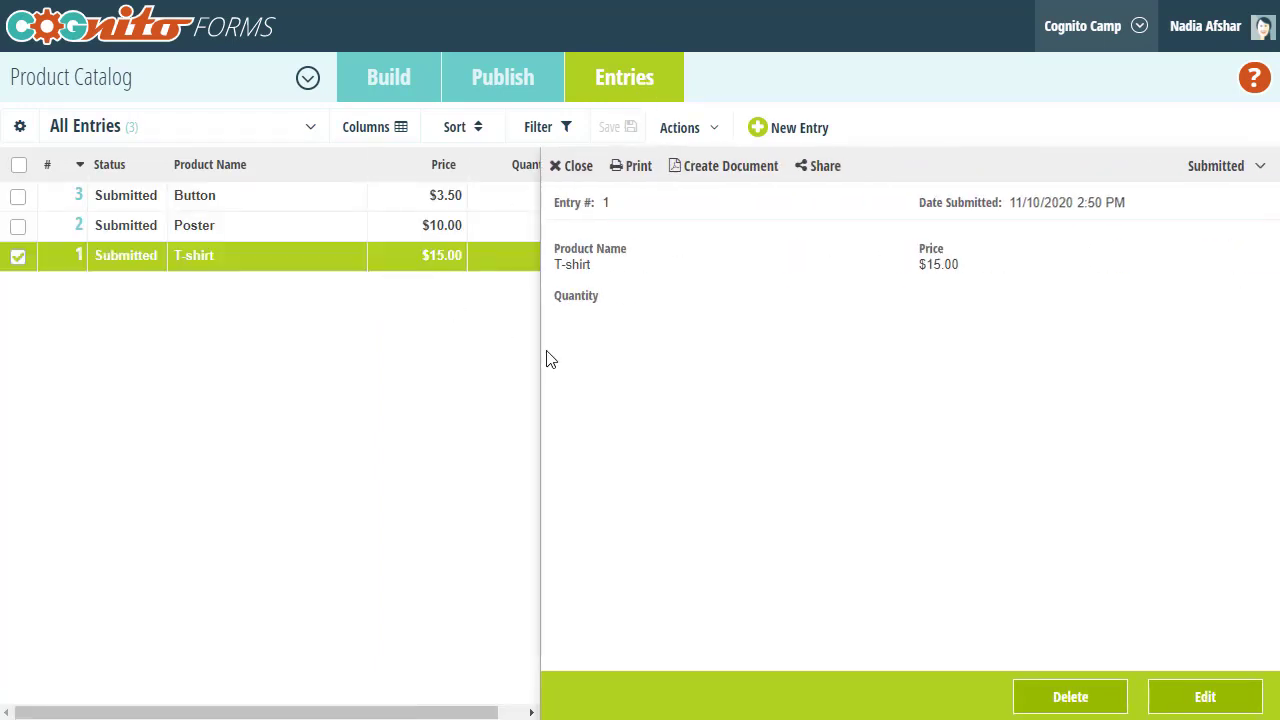
{"action": "left_click", "coordinate": [1206, 697]}
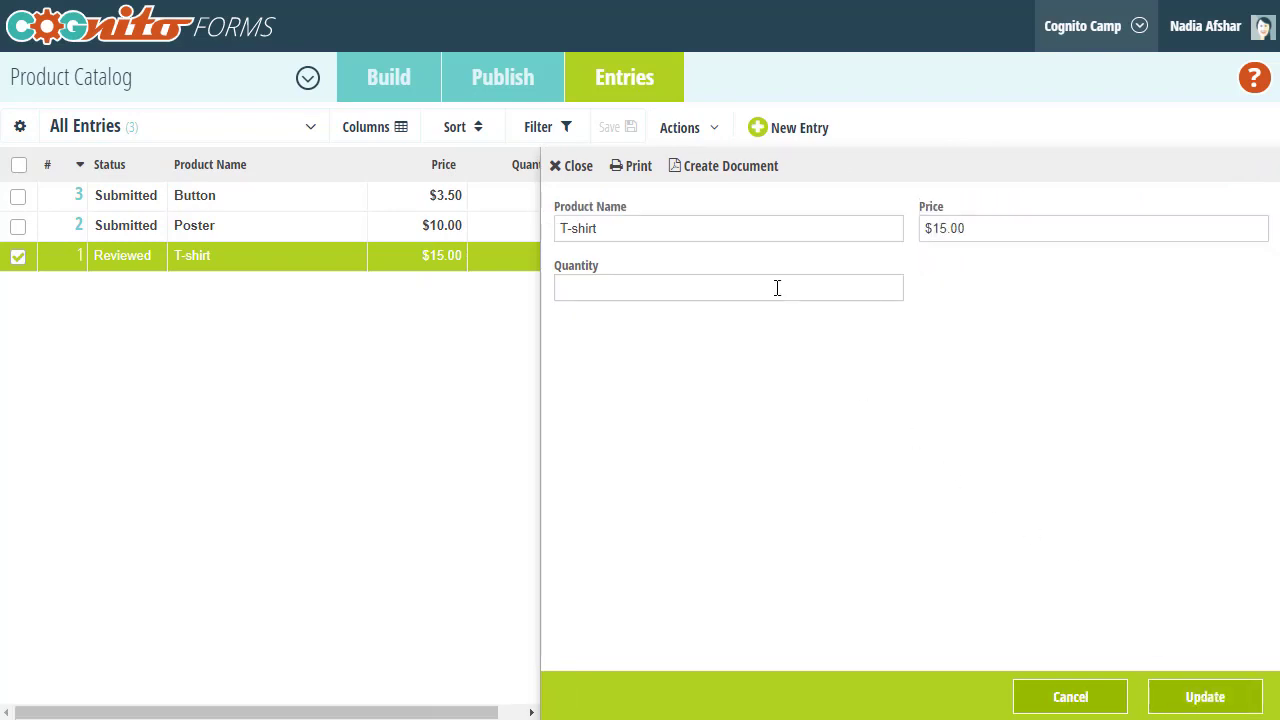
{"action": "left_click", "coordinate": [777, 288]}
{"action": "type", "text": "3"}
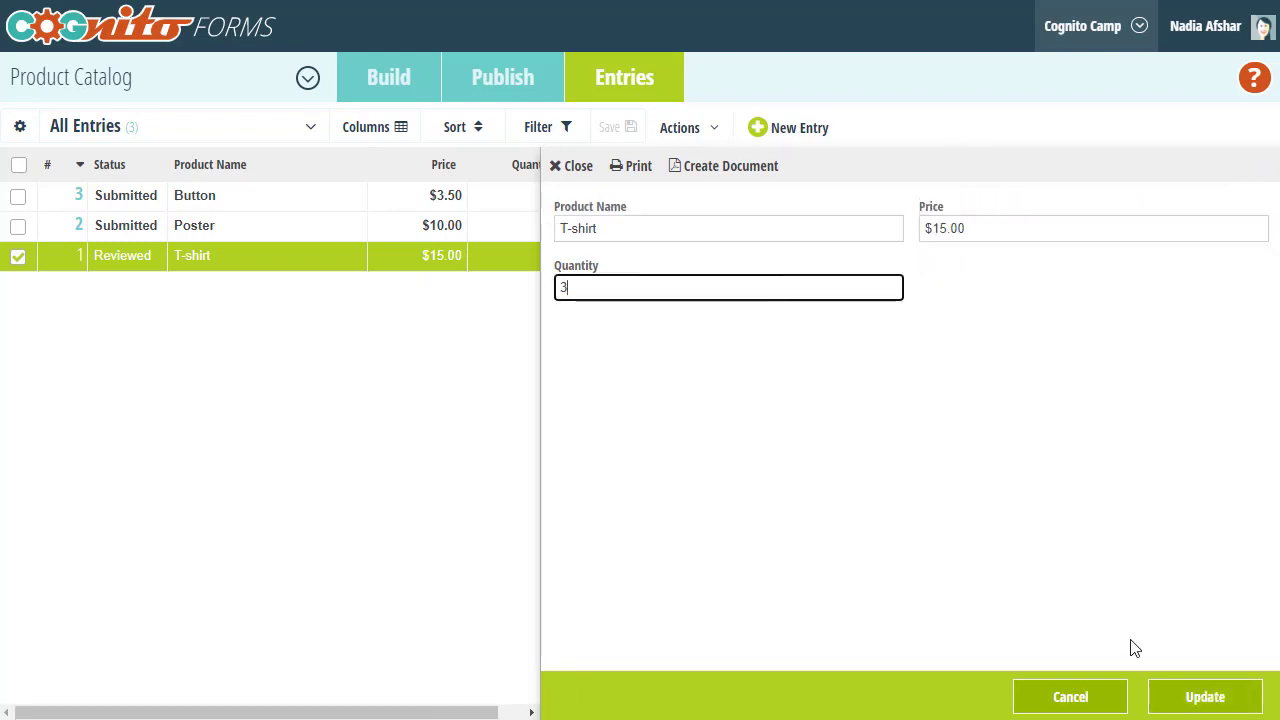
{"action": "left_click", "coordinate": [1185, 694]}
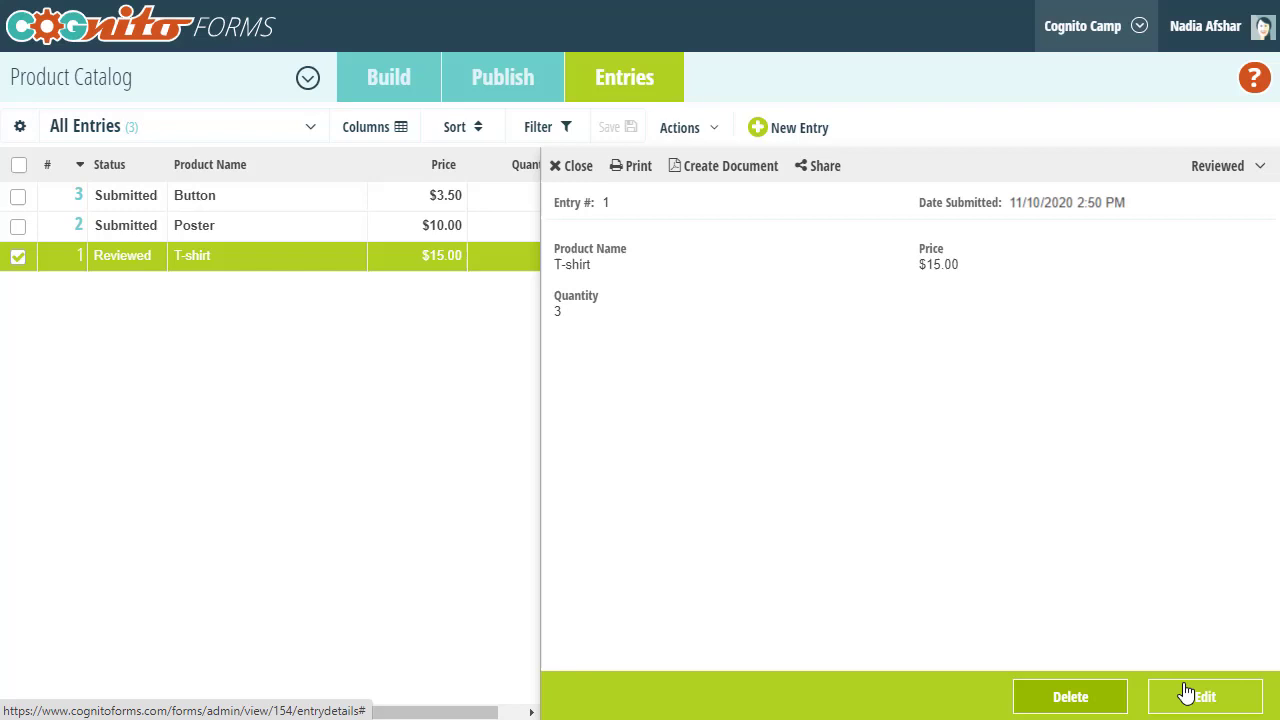
Set the Quantity of the Poster entry to 3 and update the entry.
{"action": "left_click", "coordinate": [435, 228]}
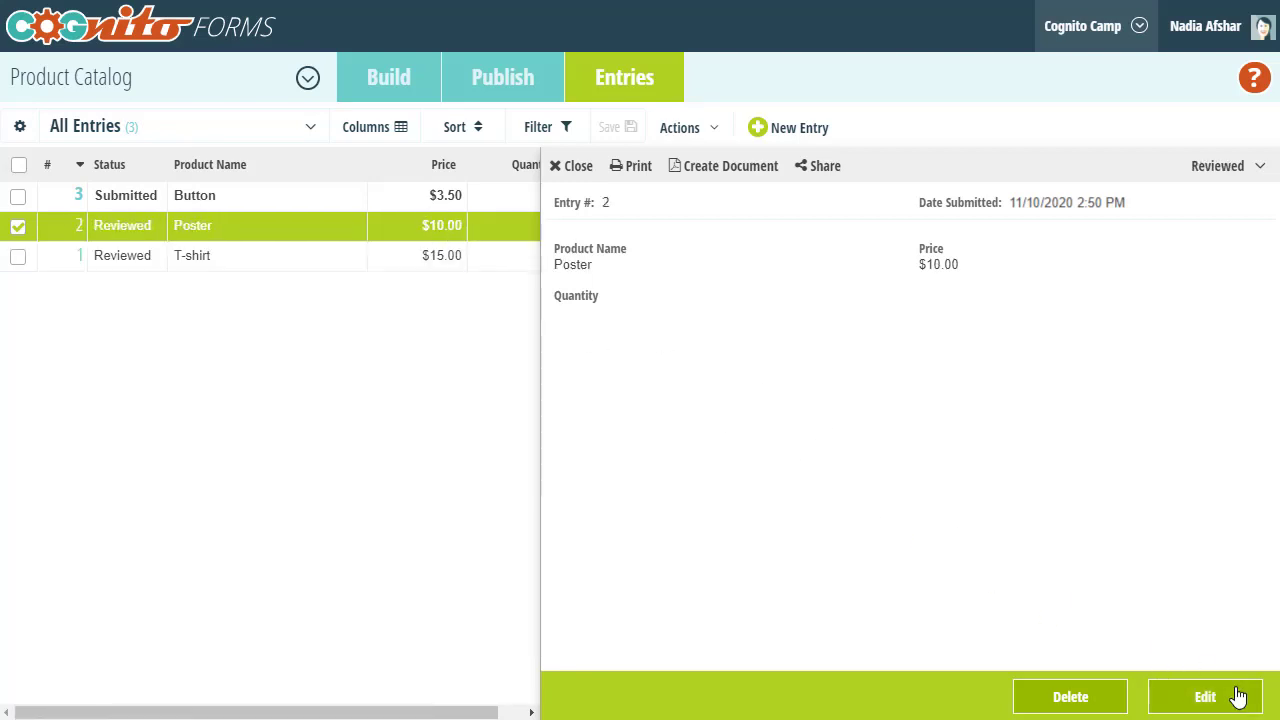
{"action": "left_click", "coordinate": [1205, 697]}
{"action": "left_click", "coordinate": [835, 295]}
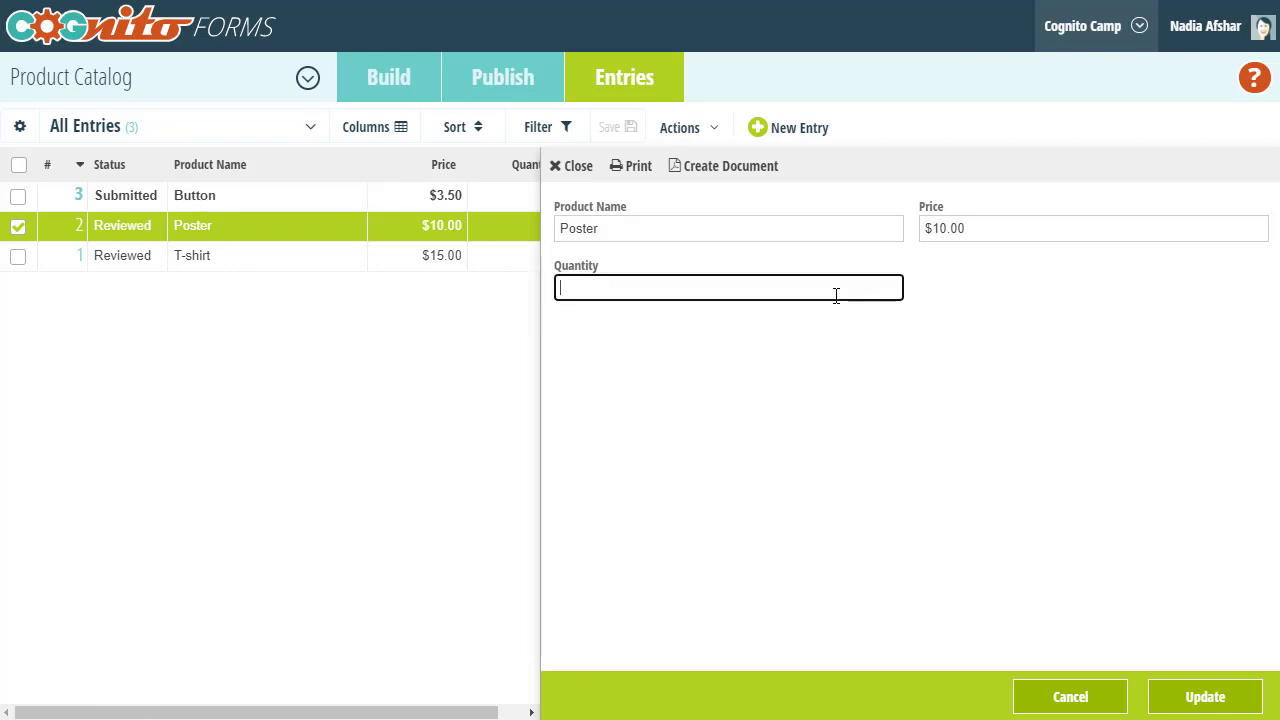
{"action": "type", "text": "3"}
{"action": "left_click", "coordinate": [1207, 699]}
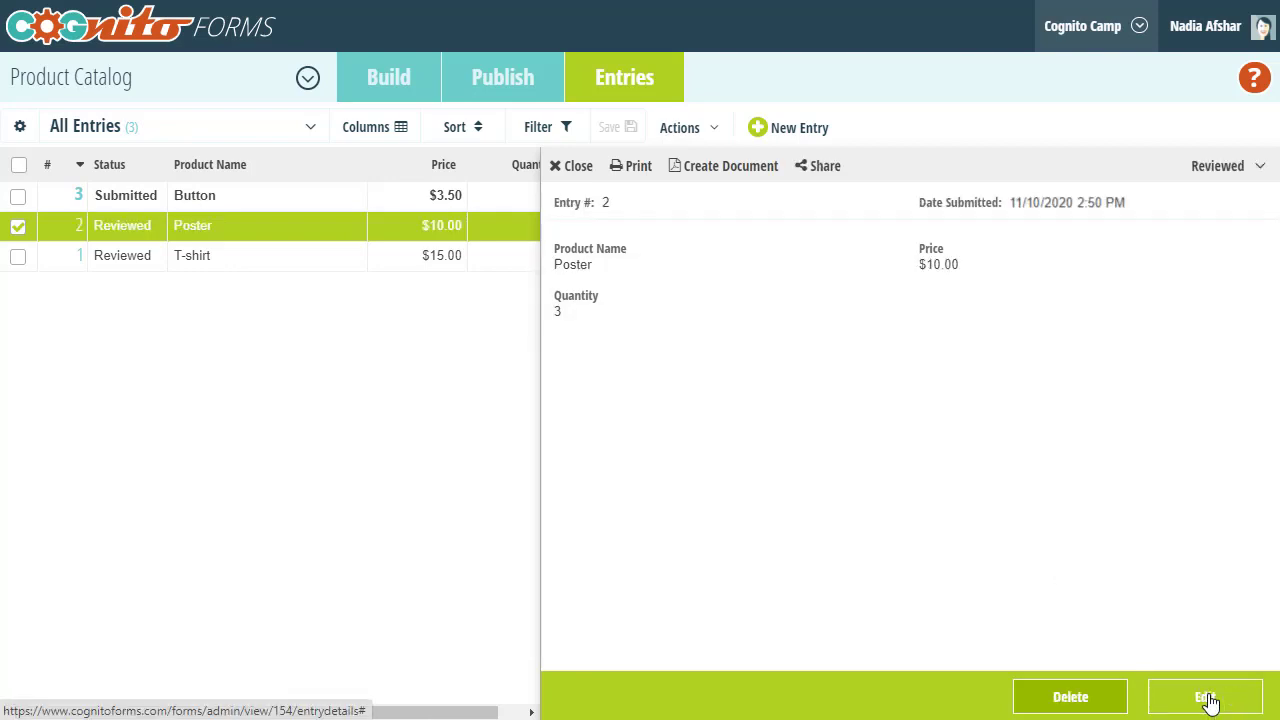
Set the Quantity of the Button entry to 3 and update the entry.
{"action": "left_click", "coordinate": [412, 199]}
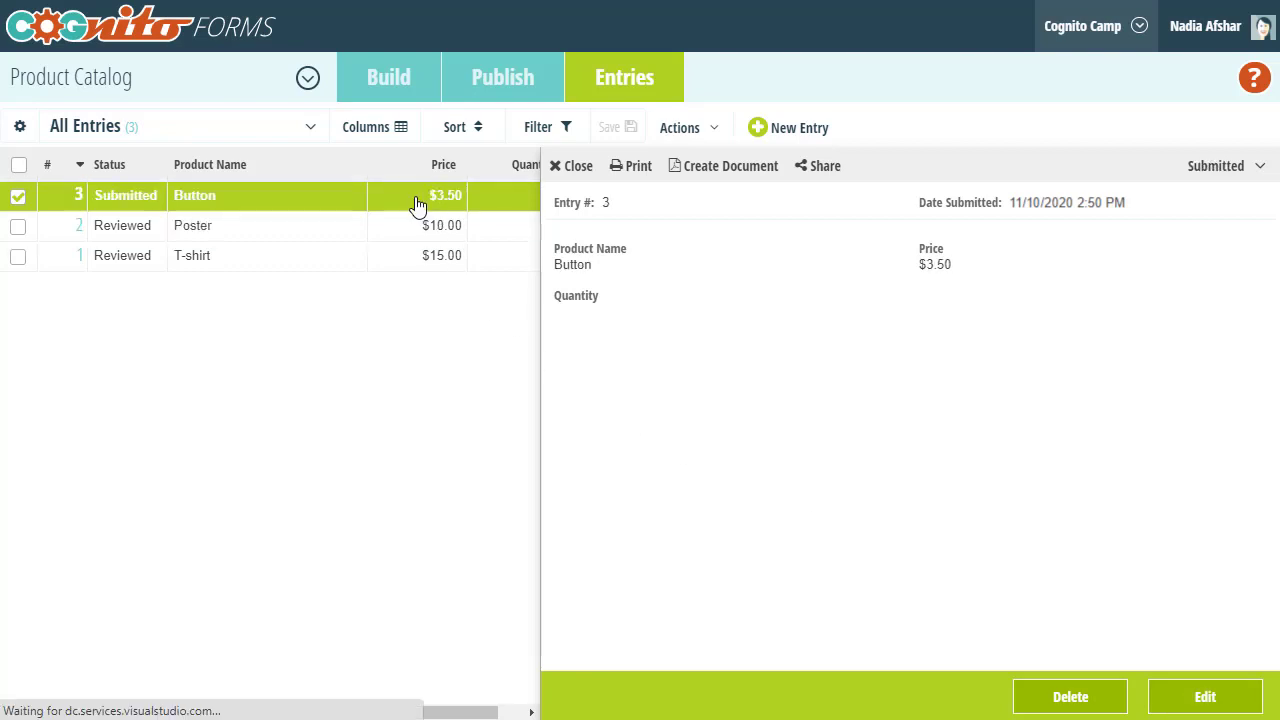
{"action": "left_click", "coordinate": [1203, 697]}
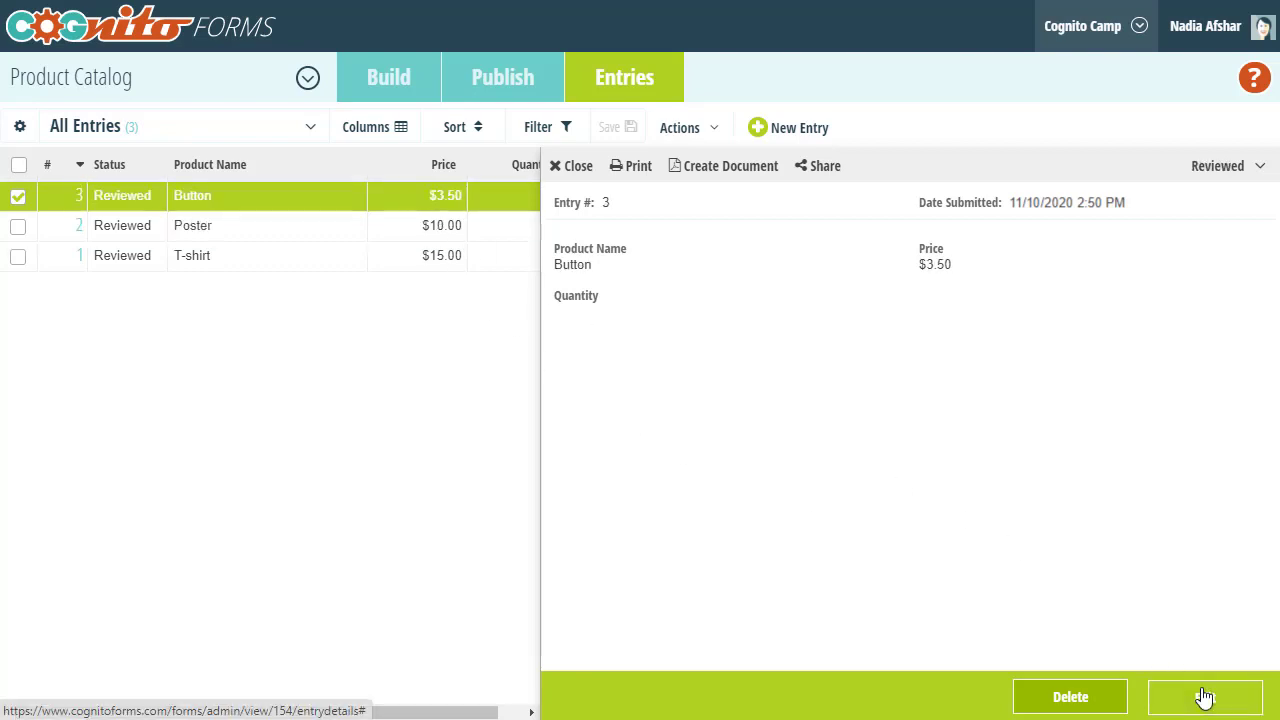
{"action": "left_click", "coordinate": [726, 283]}
{"action": "type", "text": "3"}
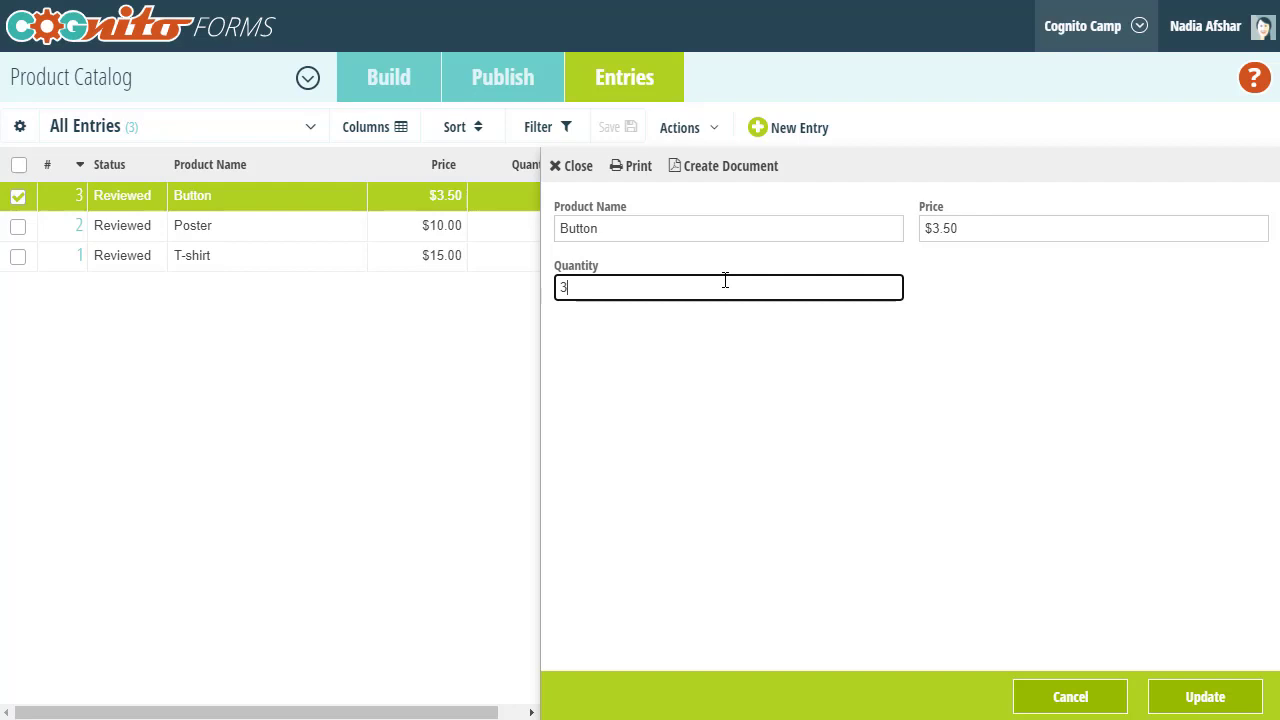
{"action": "left_click", "coordinate": [1203, 697]}
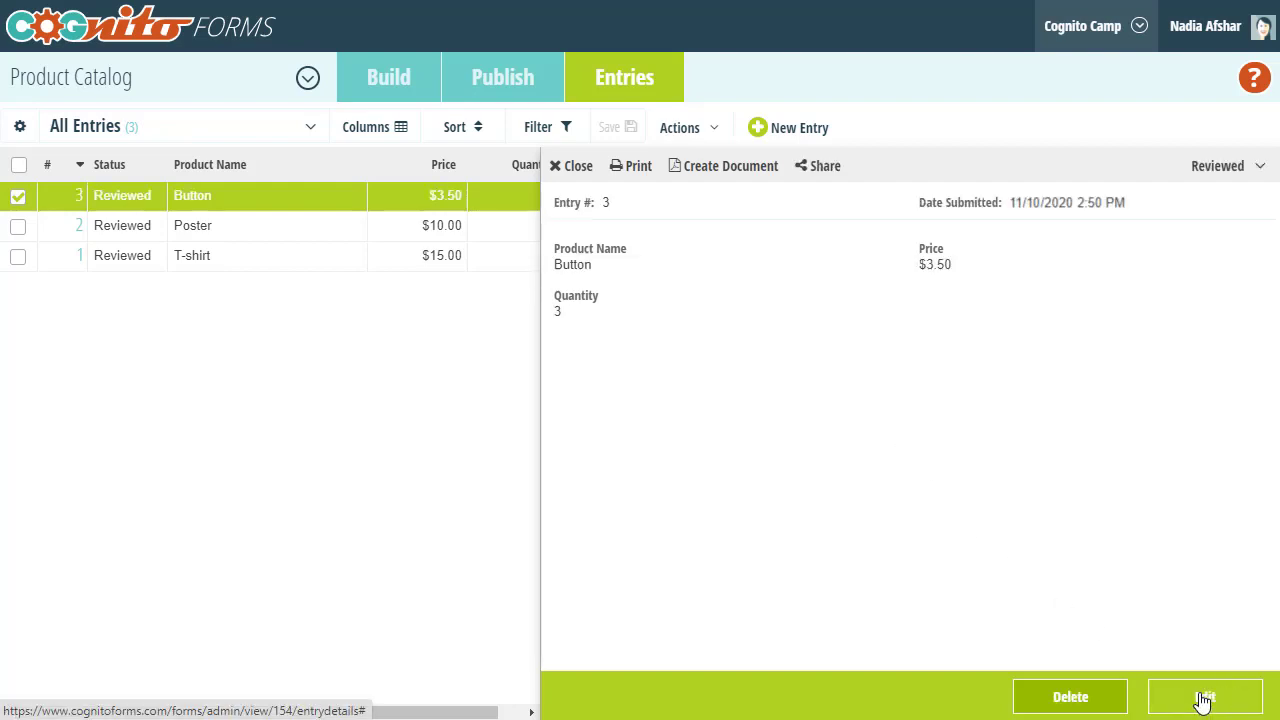
Enable Limit Quantity on the Products lookup field of the T-shirt Order Form, with Number as the Quantity Available.
{"action": "left_click", "coordinate": [135, 38]}
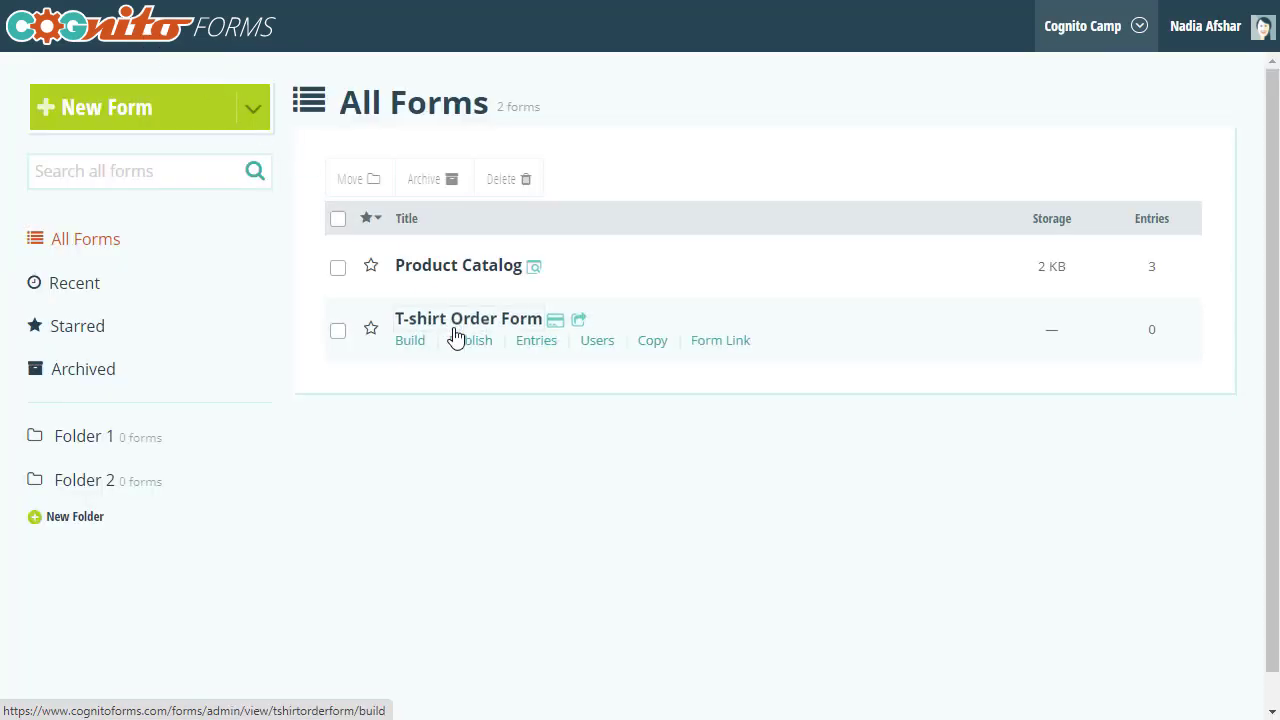
{"action": "left_click", "coordinate": [455, 337]}
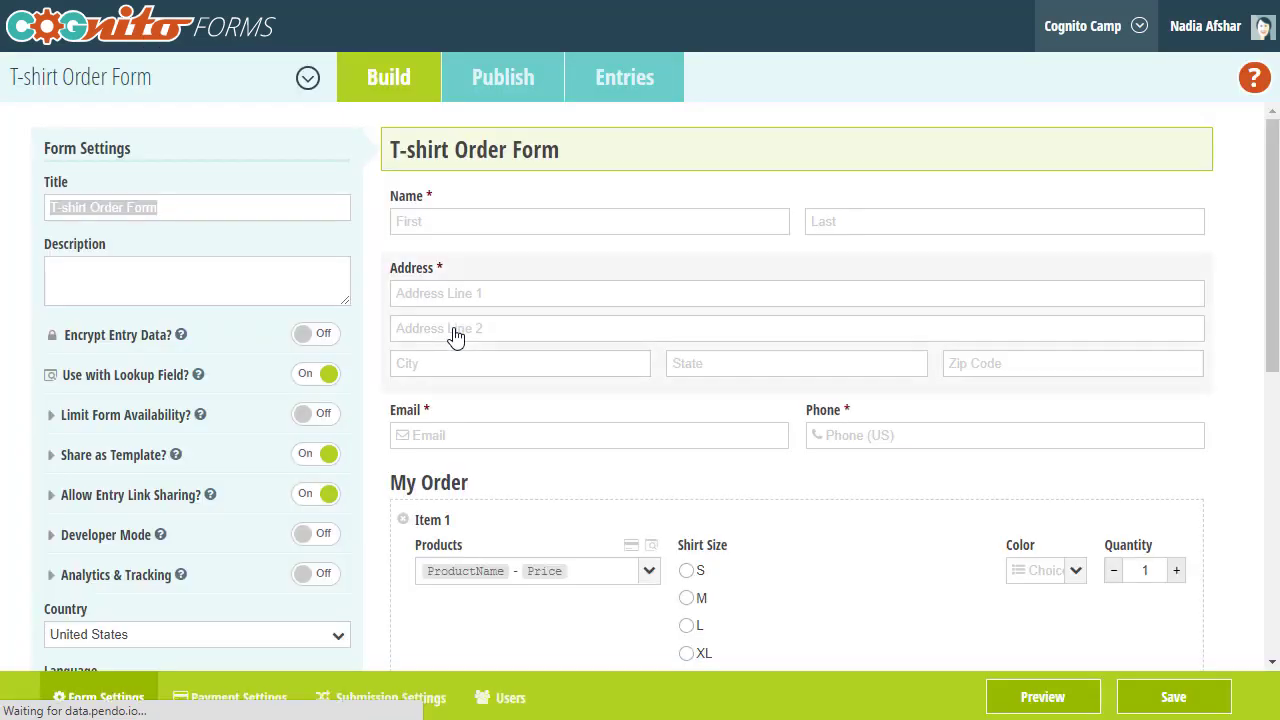
{"action": "scroll", "coordinate": [451, 337], "scroll_direction": "down", "scroll_amount": 3}
{"action": "left_click", "coordinate": [455, 367]}
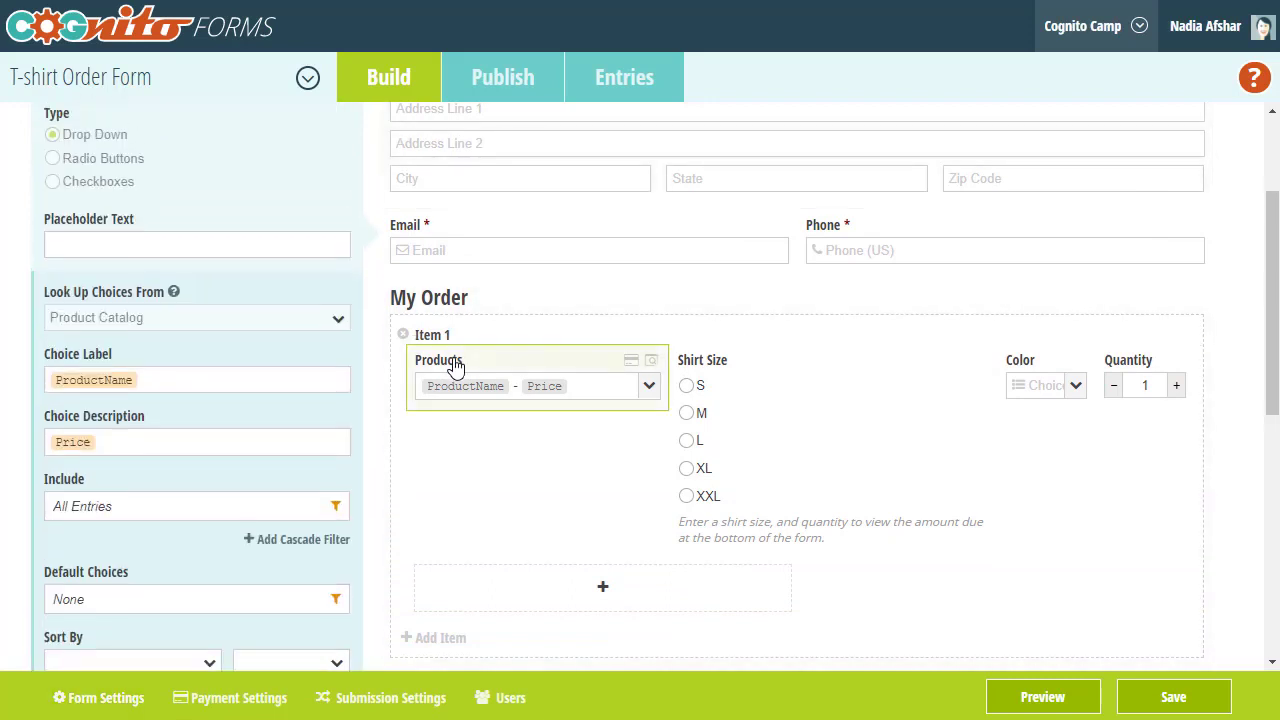
{"action": "scroll", "coordinate": [338, 452], "scroll_direction": "down", "scroll_amount": 2}
{"action": "scroll", "coordinate": [338, 452], "scroll_direction": "down", "scroll_amount": 3}
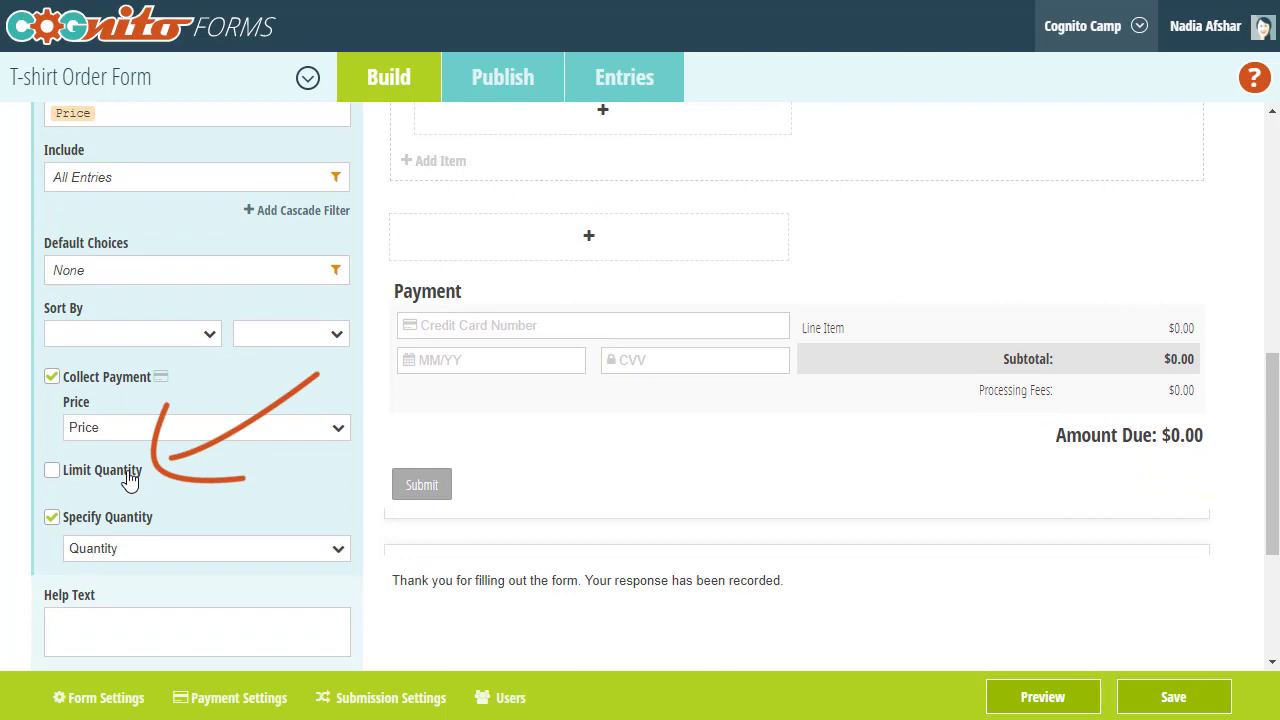
{"action": "left_click", "coordinate": [129, 477]}
{"action": "scroll", "coordinate": [128, 479], "scroll_direction": "down", "scroll_amount": 1}
{"action": "scroll", "coordinate": [129, 478], "scroll_direction": "down", "scroll_amount": 1}
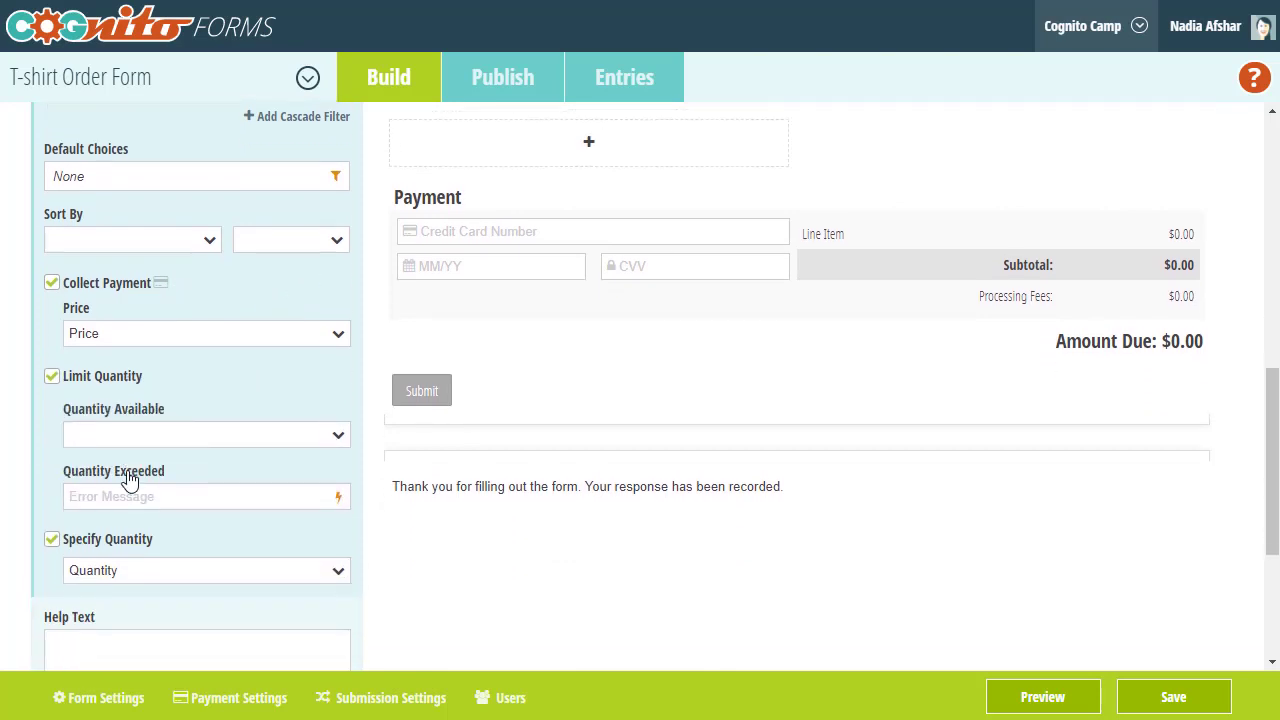
{"action": "left_click", "coordinate": [128, 440]}
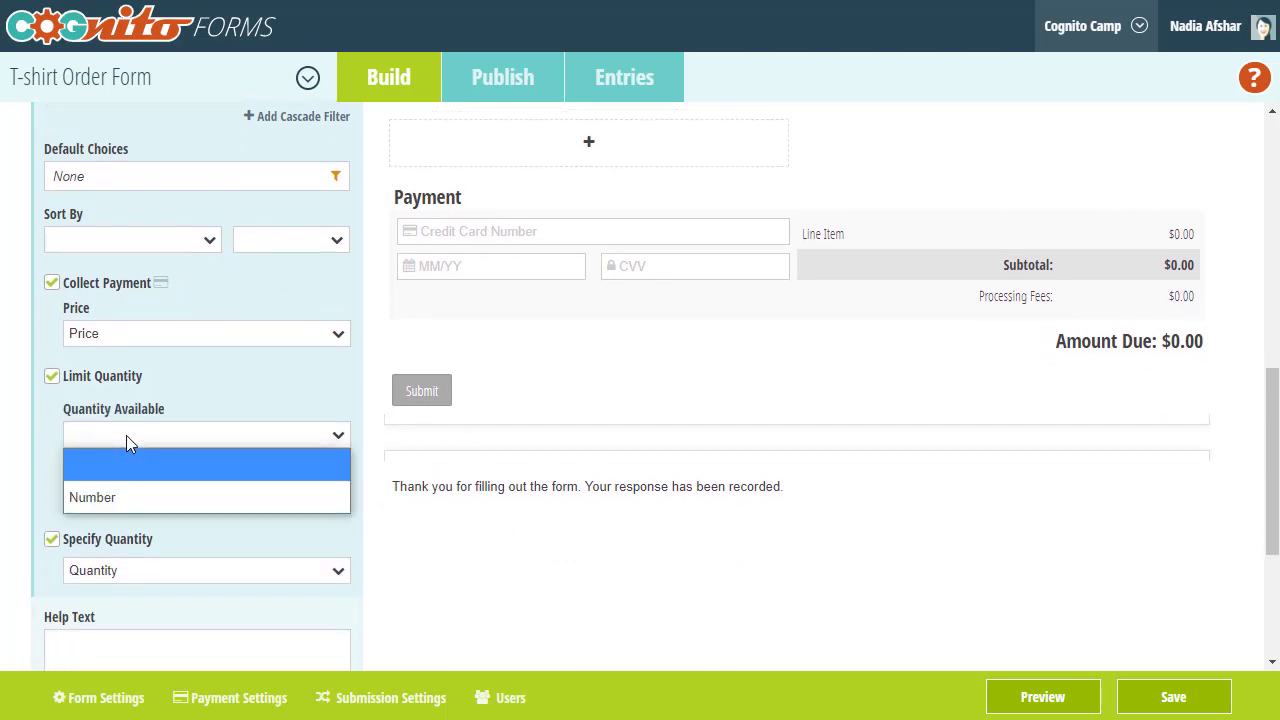
{"action": "left_click", "coordinate": [129, 492]}
Set the Quantity Exceeded error message to "This item is out of stock!" and save the form.
{"action": "left_click", "coordinate": [130, 496]}
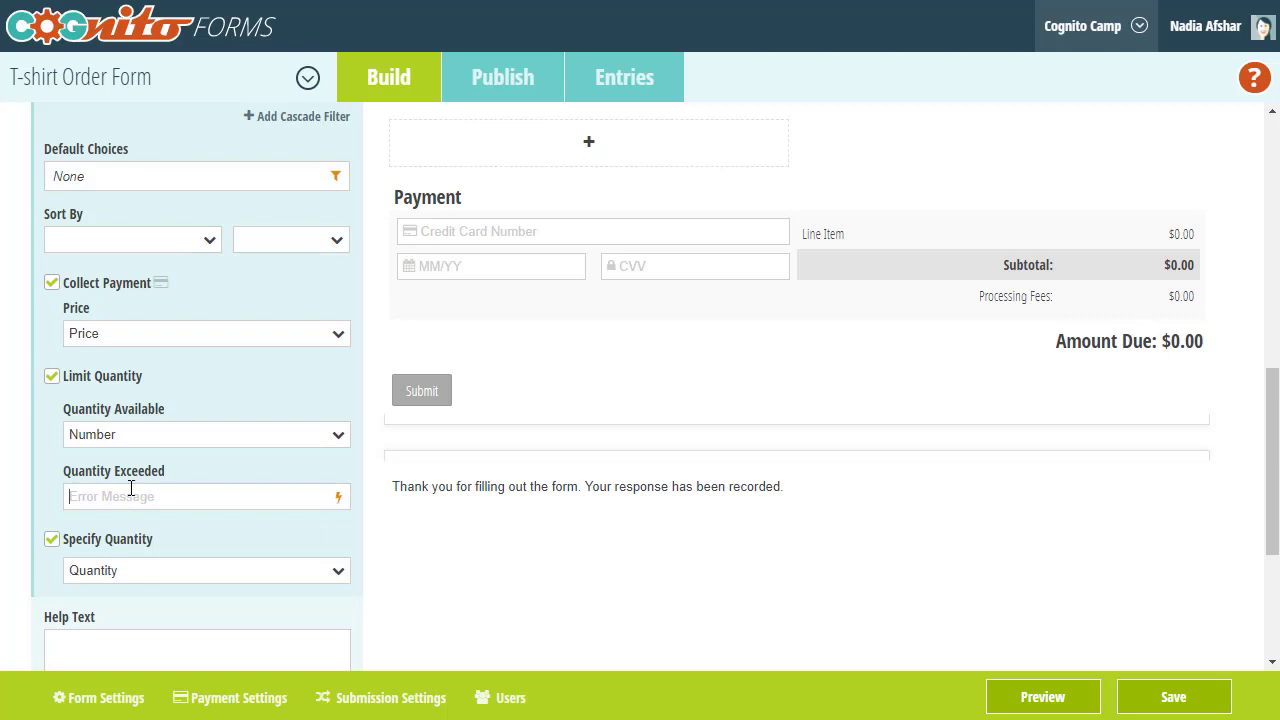
{"action": "type", "text": "This item is out of stock!"}
{"action": "left_click", "coordinate": [1173, 704]}
Start a new entry for the T-shirt Order Form and fill in the customer's name, address, email and phone.
{"action": "left_click", "coordinate": [609, 77]}
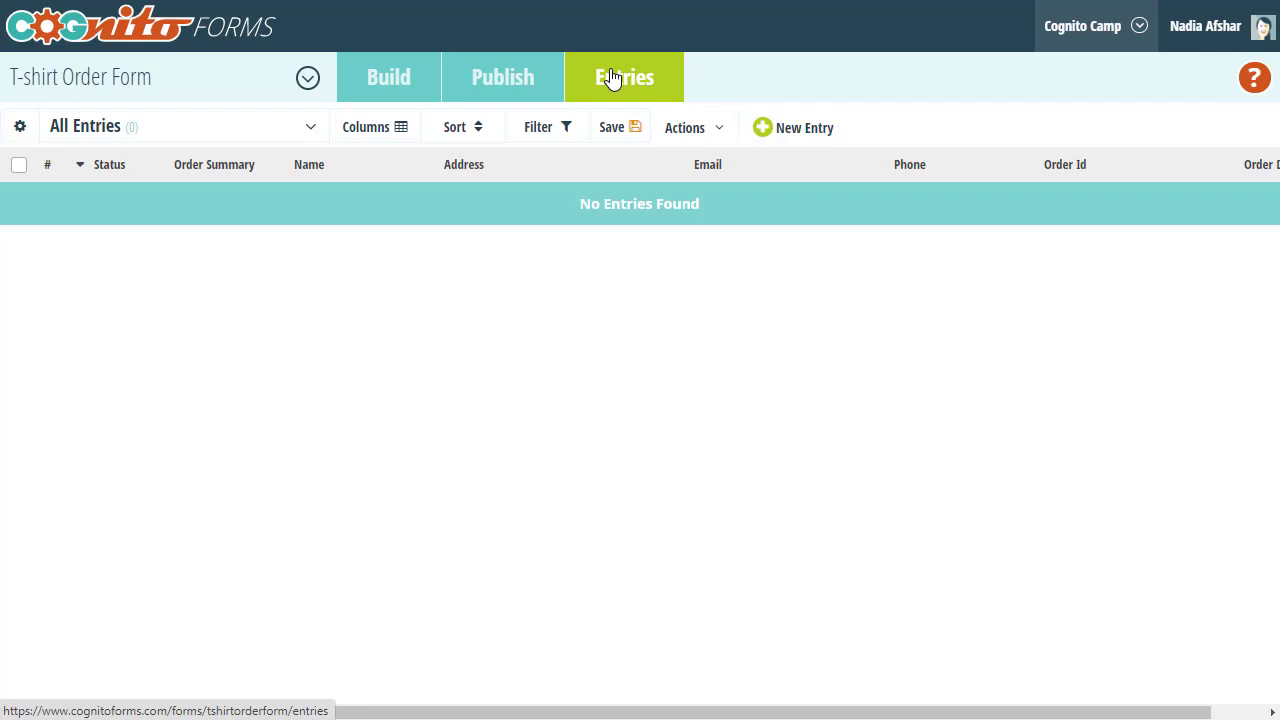
{"action": "left_click", "coordinate": [789, 136]}
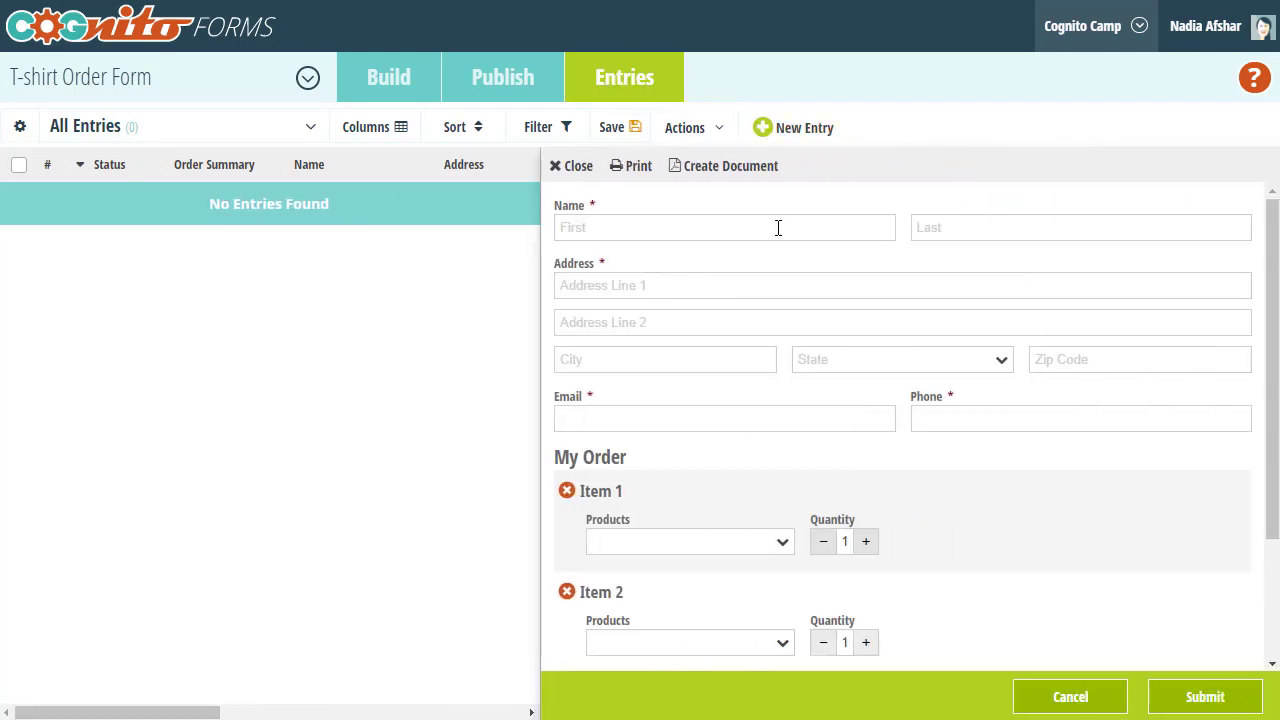
{"action": "left_click", "coordinate": [778, 228]}
{"action": "type", "text": "Nadia"}
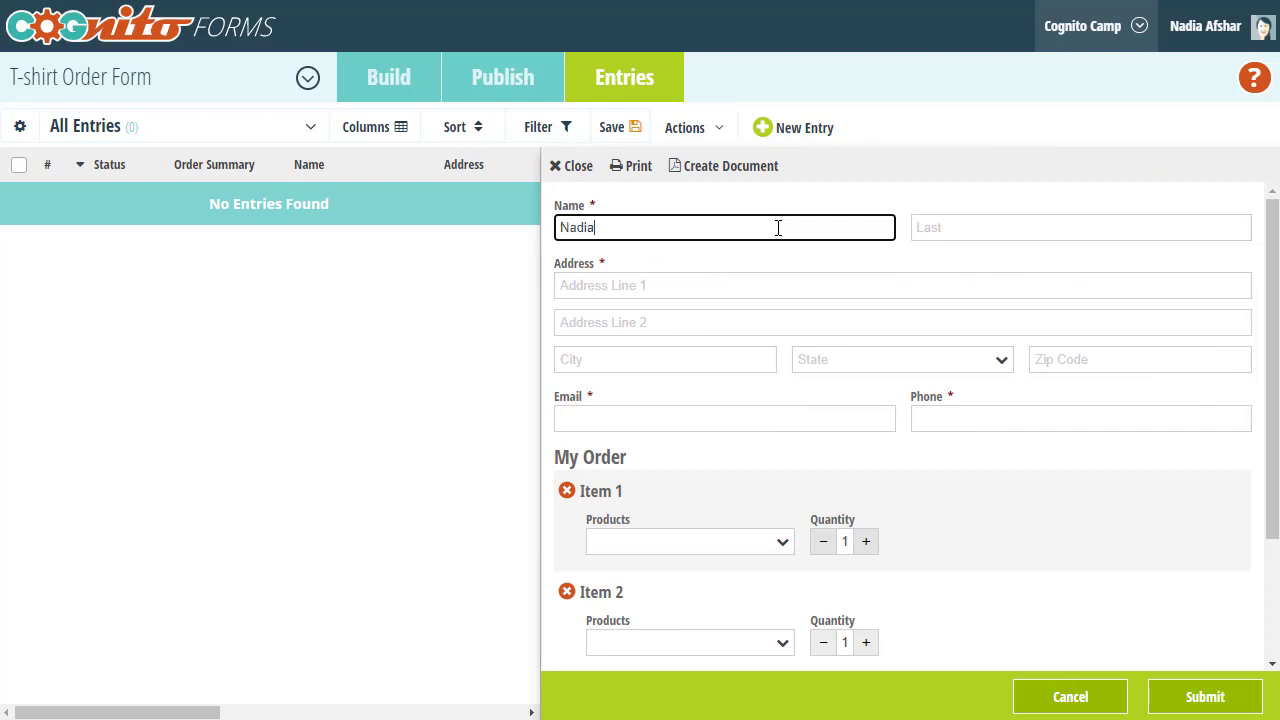
{"action": "left_click", "coordinate": [955, 226]}
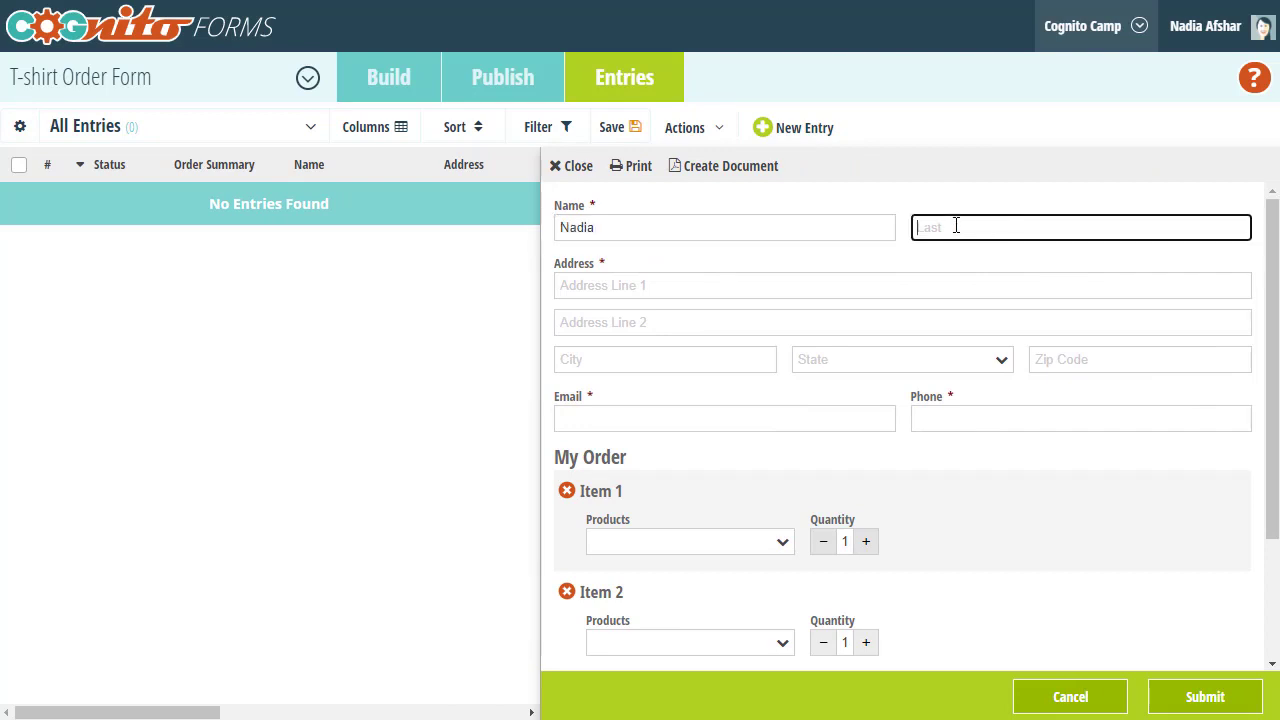
{"action": "type", "text": "A"}
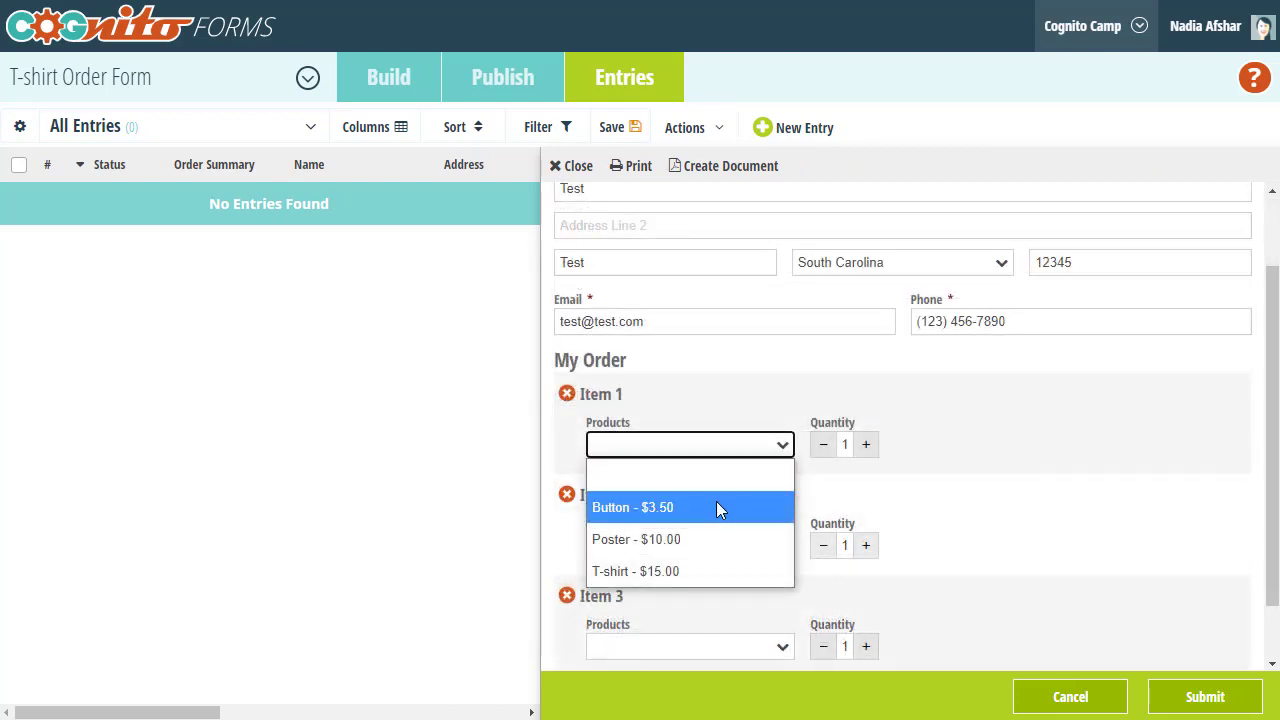
Choose Button - $3.50 as the Item 1 product and set its quantity to 3.
{"action": "left_click", "coordinate": [716, 503]}
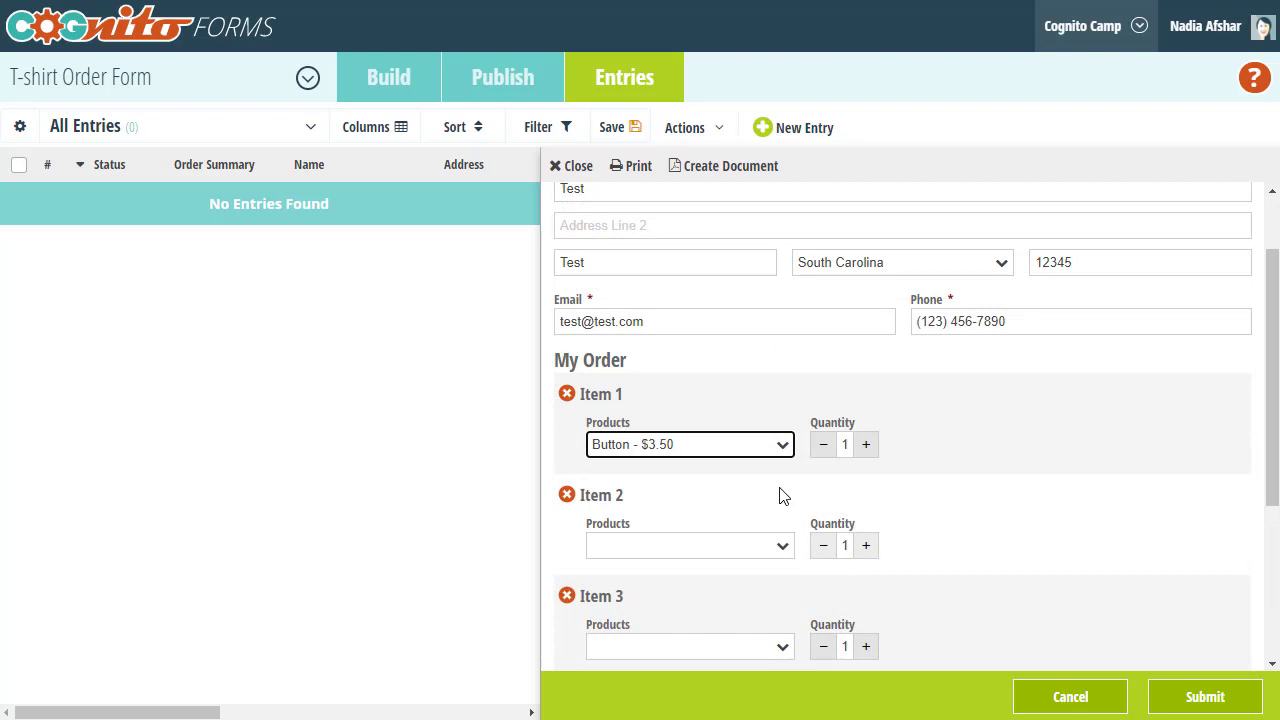
{"action": "left_click", "coordinate": [867, 452]}
{"action": "left_click", "coordinate": [867, 452]}
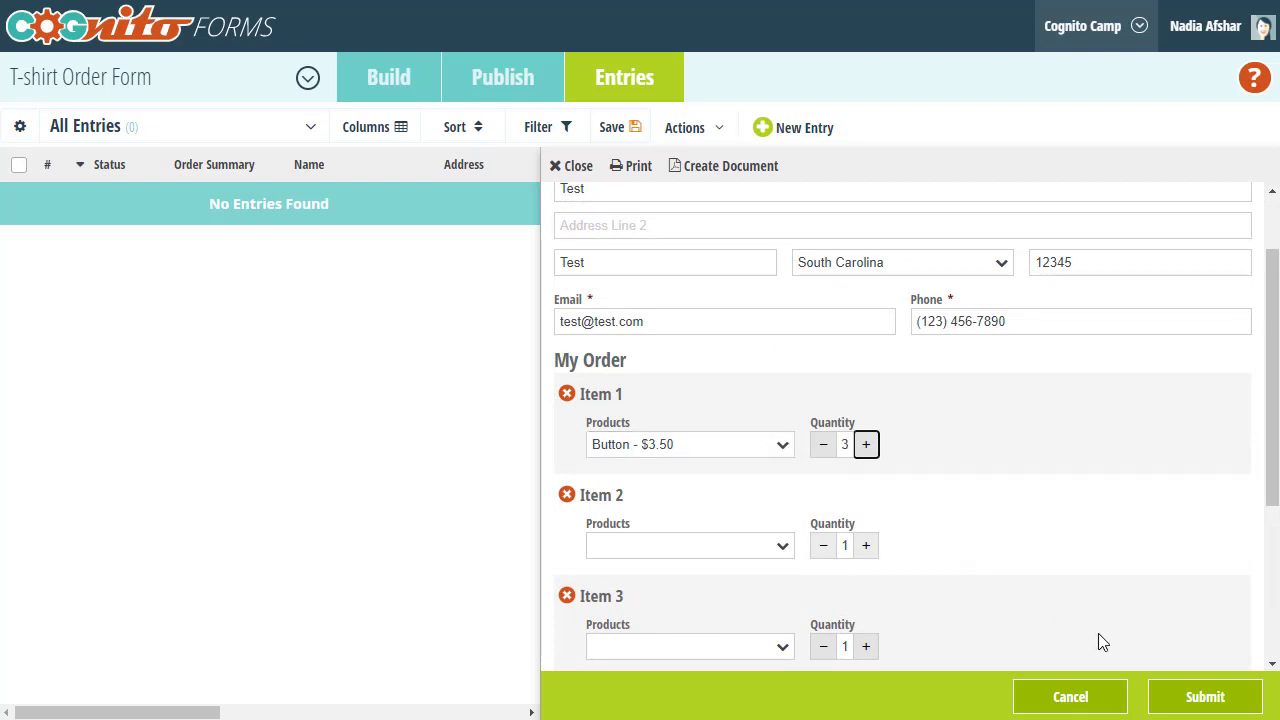
Submit the filled-in order entry and return to building the T-shirt Order Form.
{"action": "left_click", "coordinate": [1199, 705]}
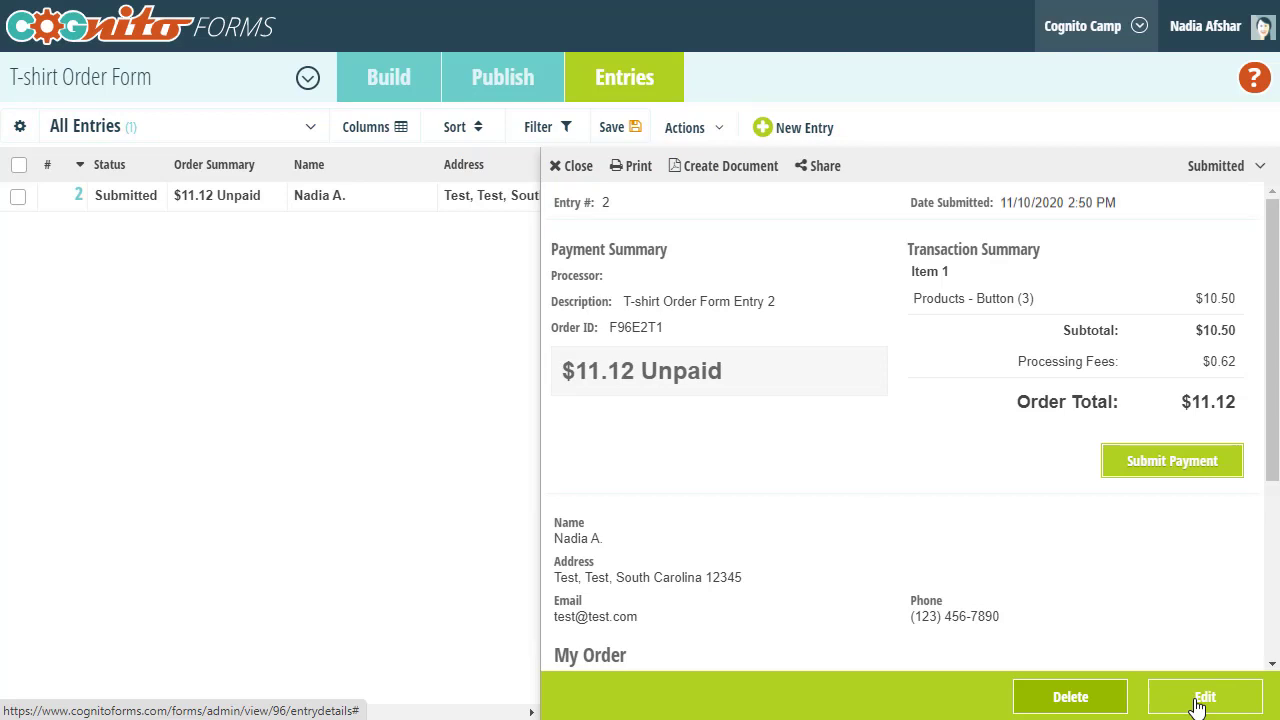
{"action": "left_click", "coordinate": [407, 88]}
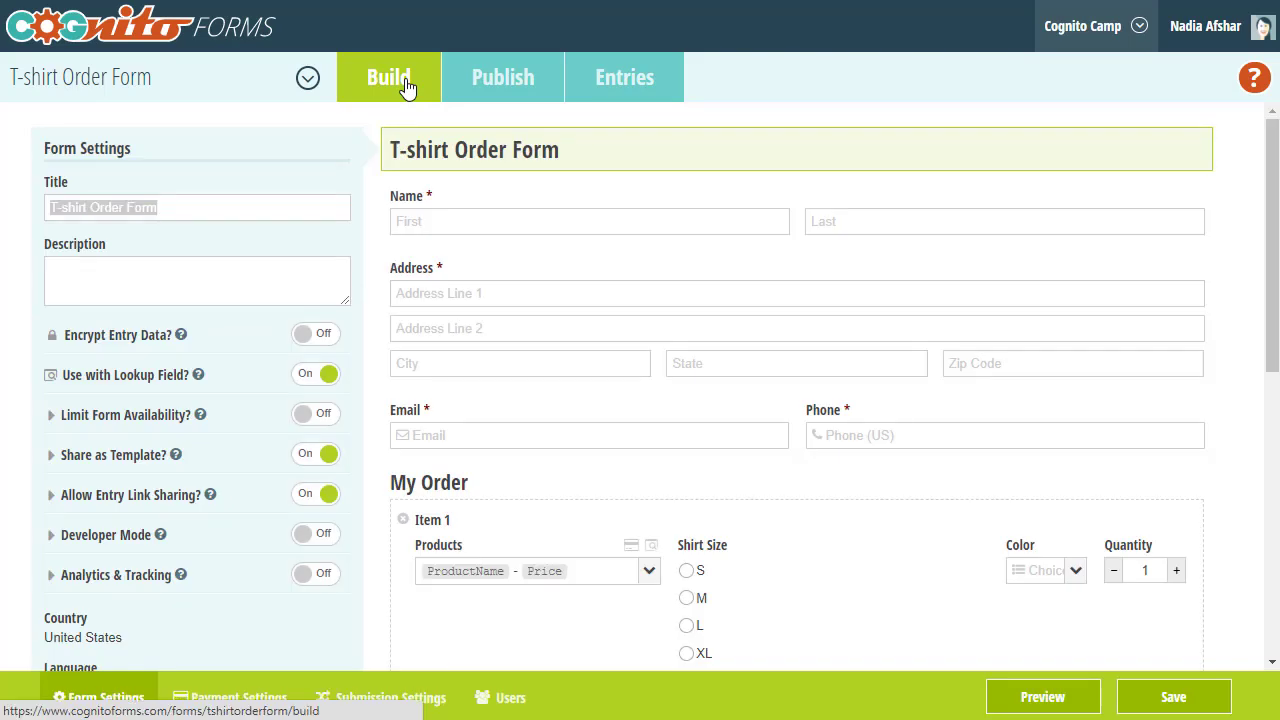
Preview the form, test the stock limit by choosing Button - $3.50 as the Item 1 product, and close the preview.
{"action": "left_click", "coordinate": [1050, 697]}
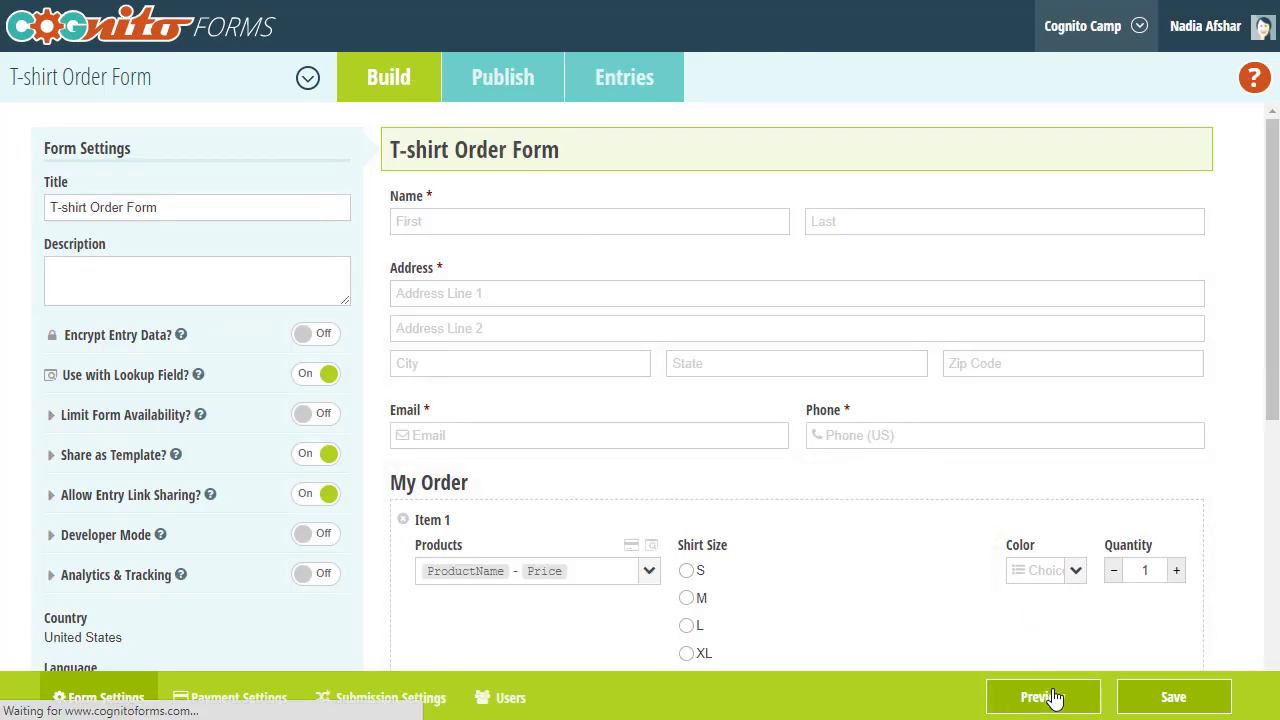
{"action": "scroll", "coordinate": [752, 418], "scroll_direction": "down", "scroll_amount": 1}
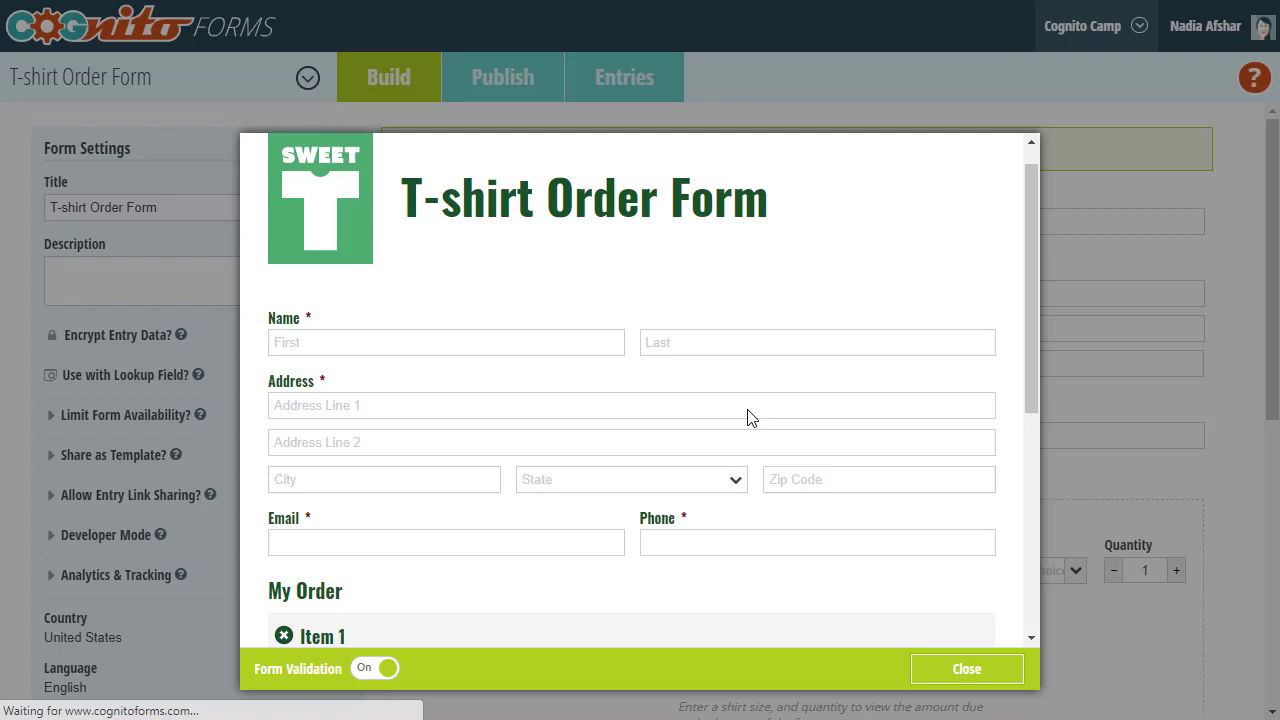
{"action": "scroll", "coordinate": [752, 418], "scroll_direction": "down", "scroll_amount": 4}
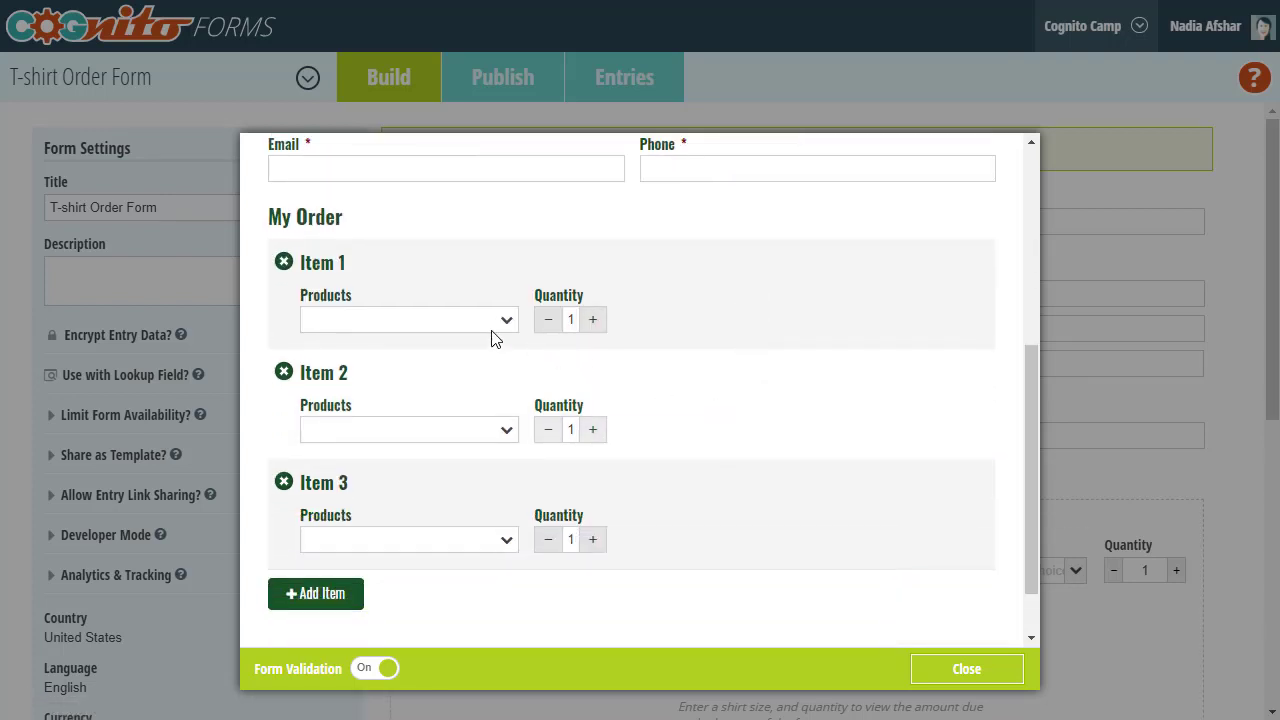
{"action": "left_click", "coordinate": [481, 326]}
{"action": "left_click", "coordinate": [476, 372]}
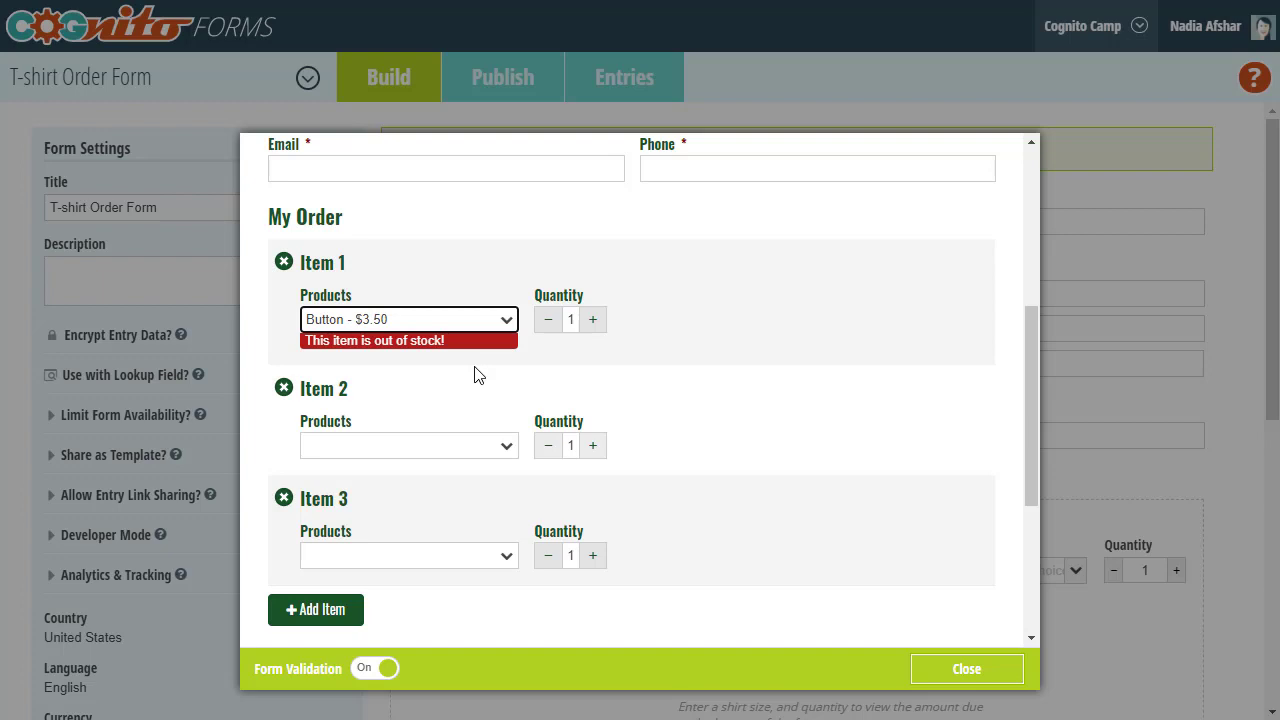
{"action": "left_click", "coordinate": [1226, 296]}
Add a Calculation field below Products in the My Order repeating section and label it "Quantity Remaining".
{"action": "scroll", "coordinate": [1230, 303], "scroll_direction": "down", "scroll_amount": 3}
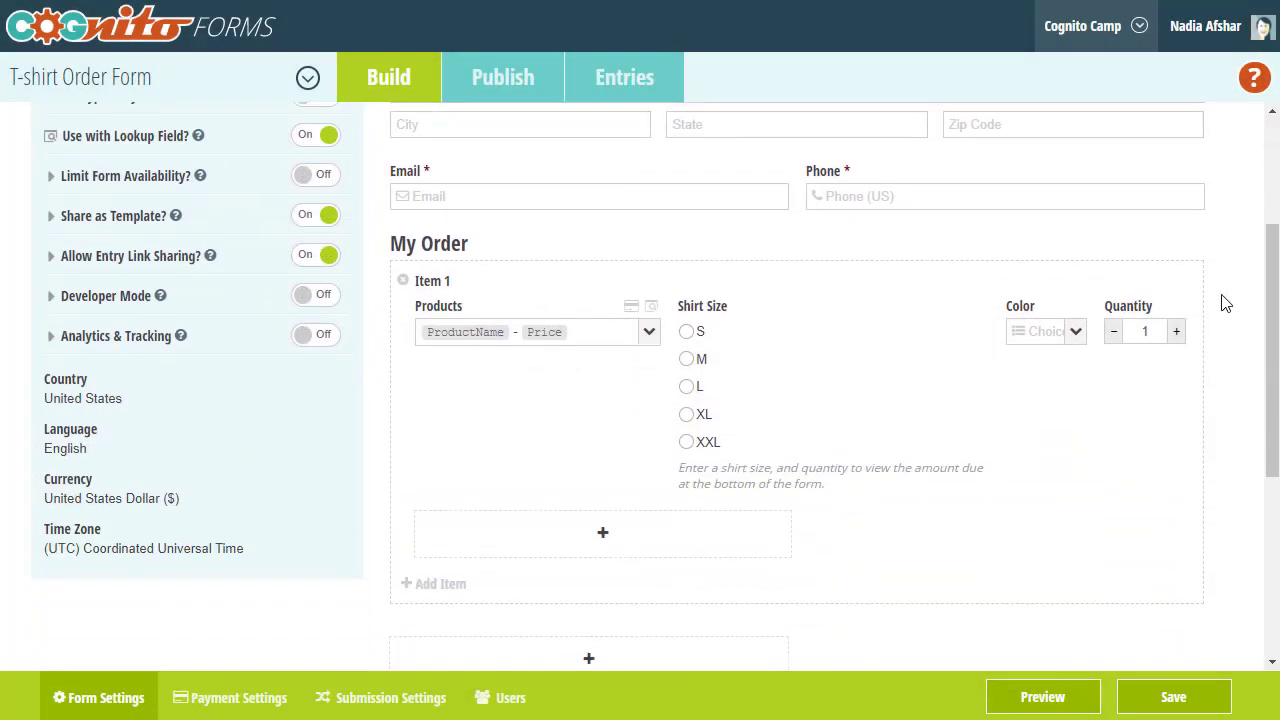
{"action": "left_click", "coordinate": [548, 540]}
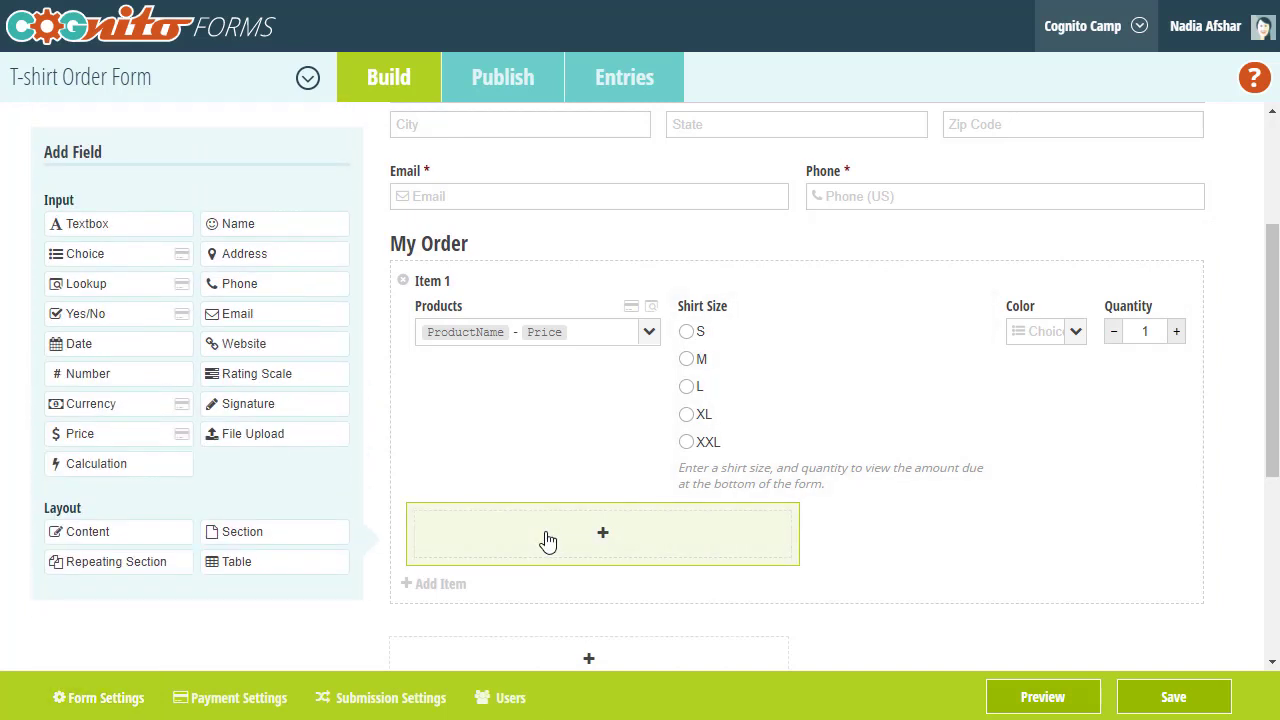
{"action": "left_click", "coordinate": [97, 464]}
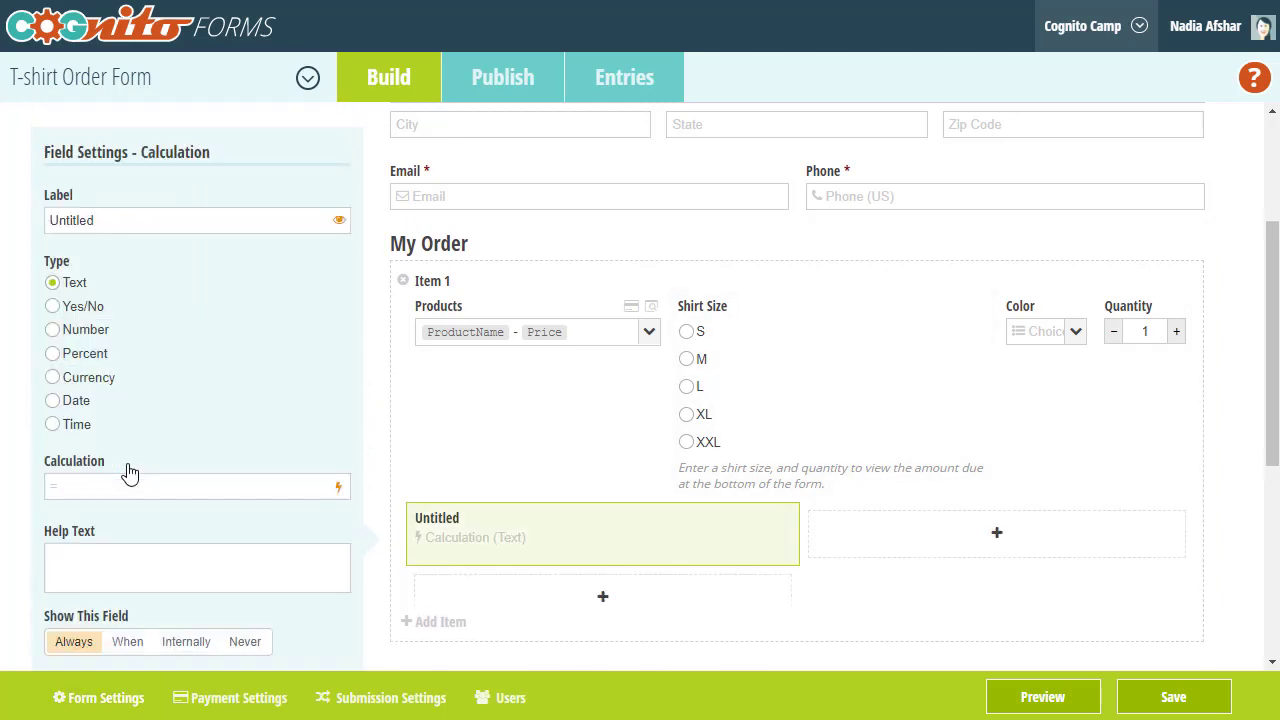
{"action": "type", "text": "Qu"}
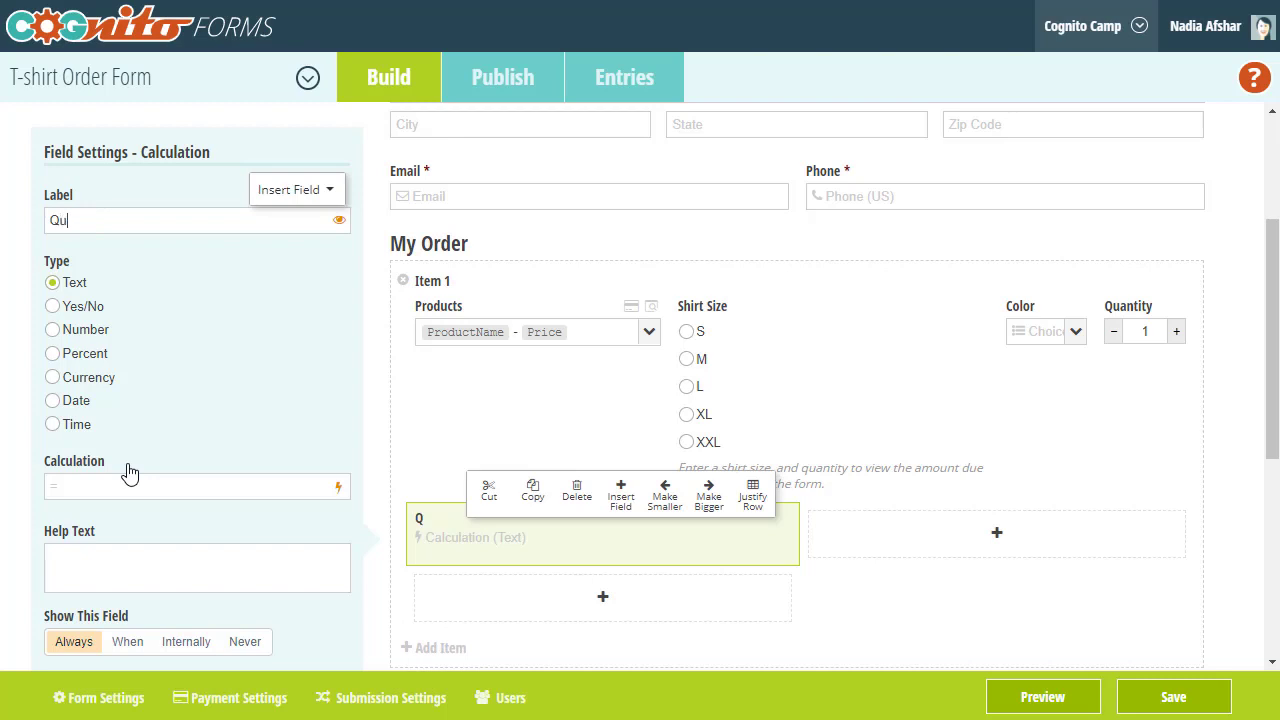
{"action": "type", "text": "antity Remaining"}
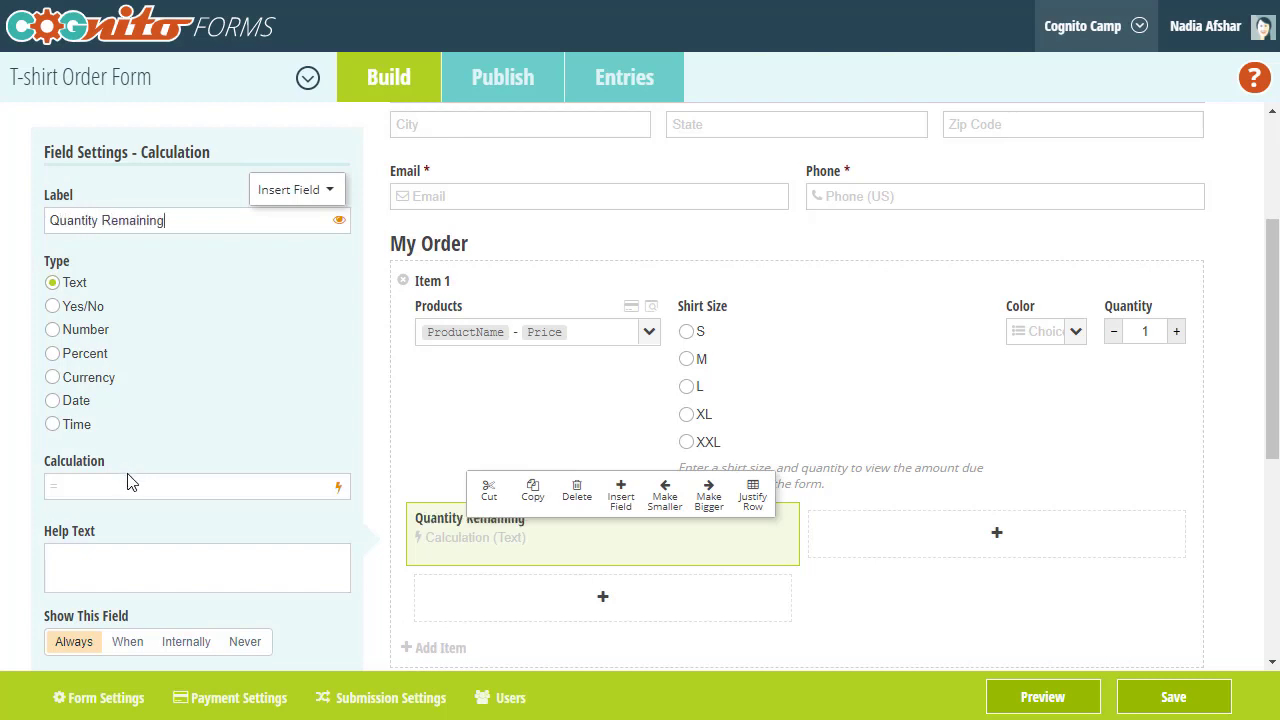
Set the Quantity Remaining field's calculation to =Products_QuantityRemaining.
{"action": "left_click", "coordinate": [128, 477]}
{"action": "type", "text": "="}
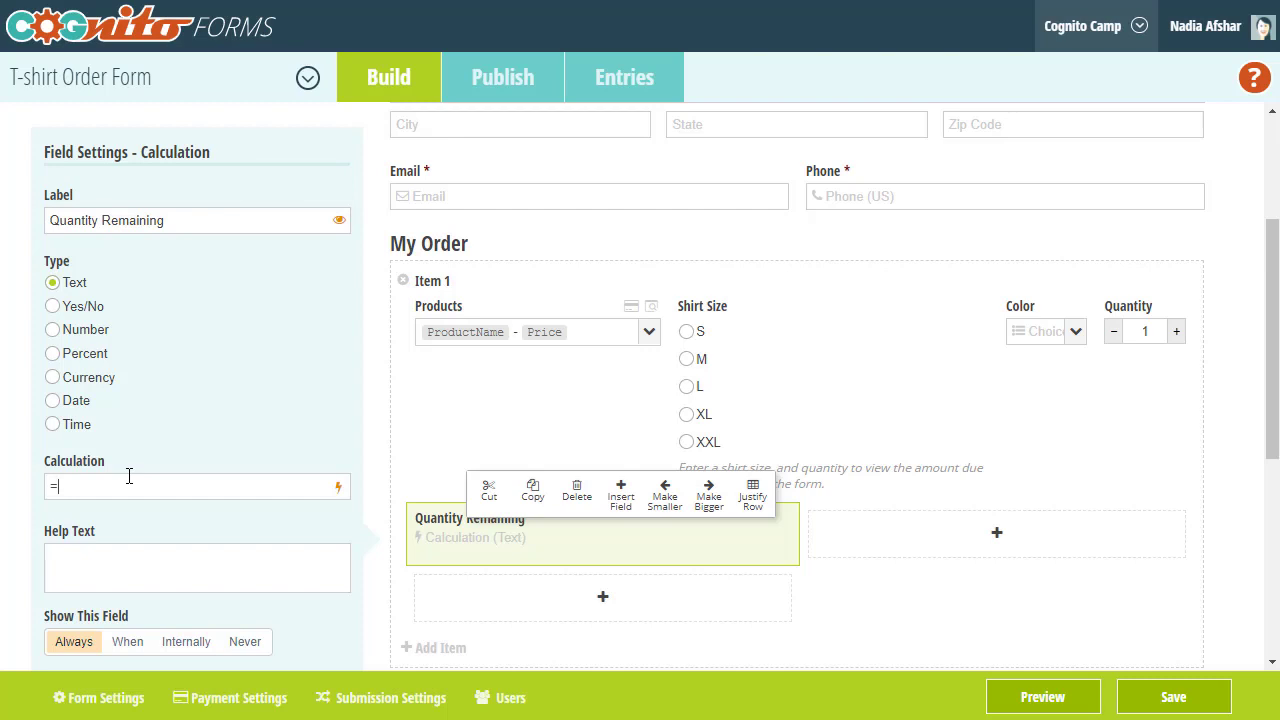
{"action": "type", "text": "p"}
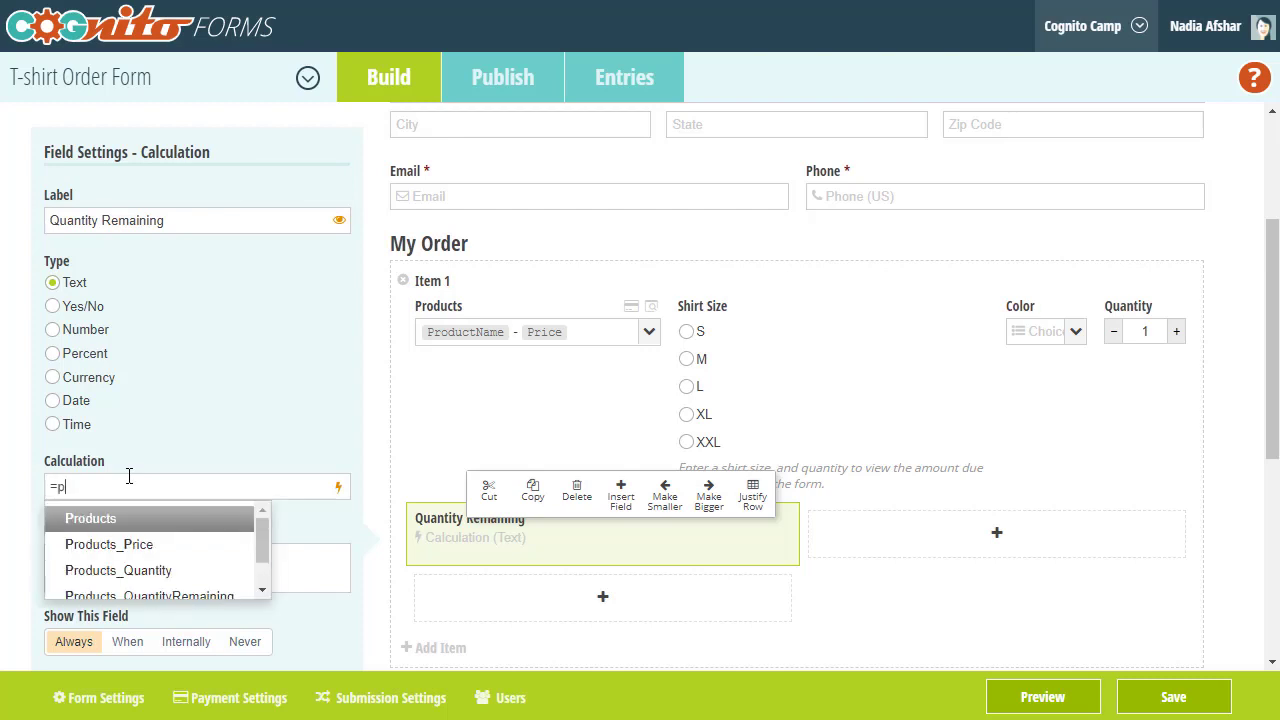
{"action": "key", "text": "Down"}
{"action": "key", "text": "Down"}
{"action": "key", "text": "Down"}
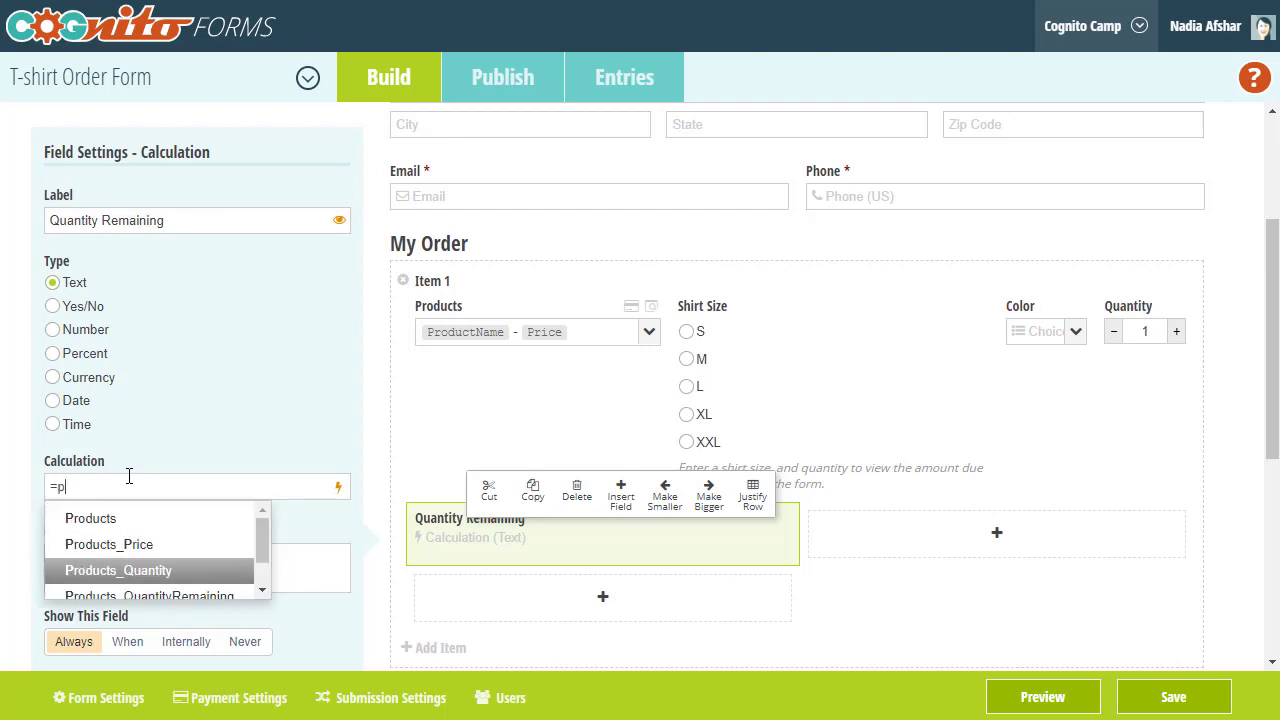
{"action": "key", "text": "Return"}
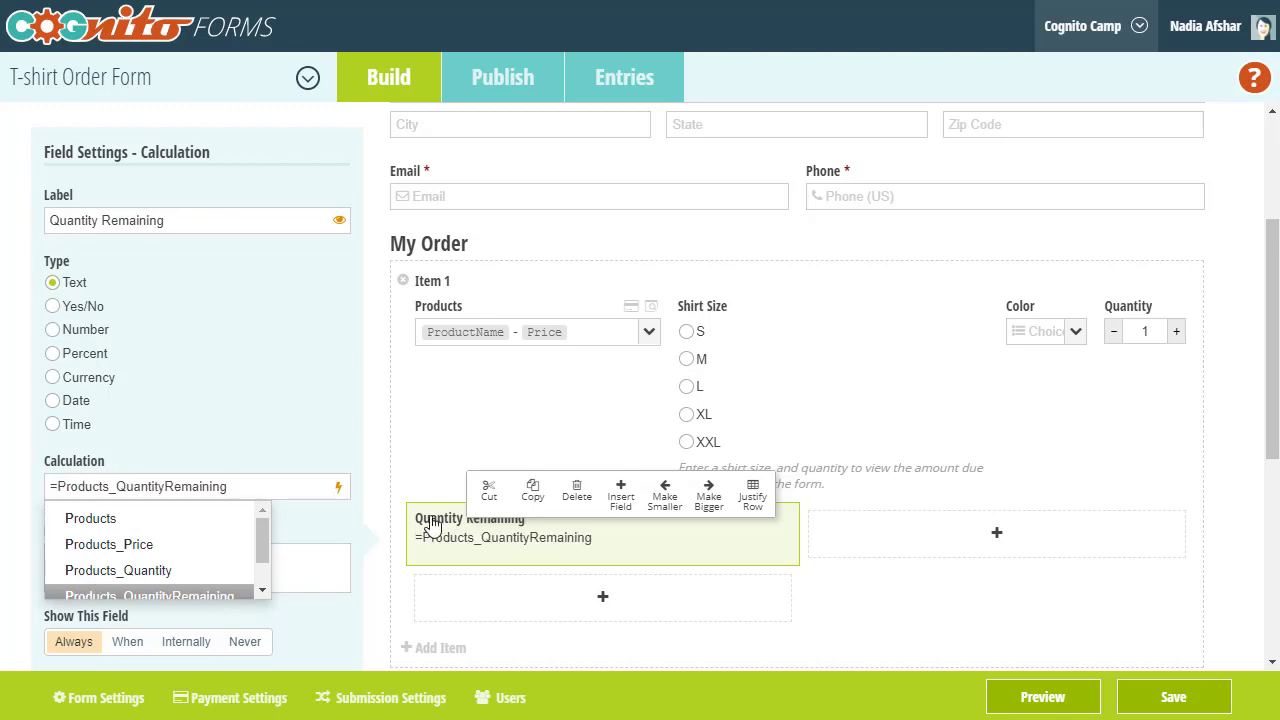
Preview the form, check Item 1's remaining quantity for Button - $3.50 and Poster - $10.00, and close the preview.
{"action": "left_click", "coordinate": [1030, 695]}
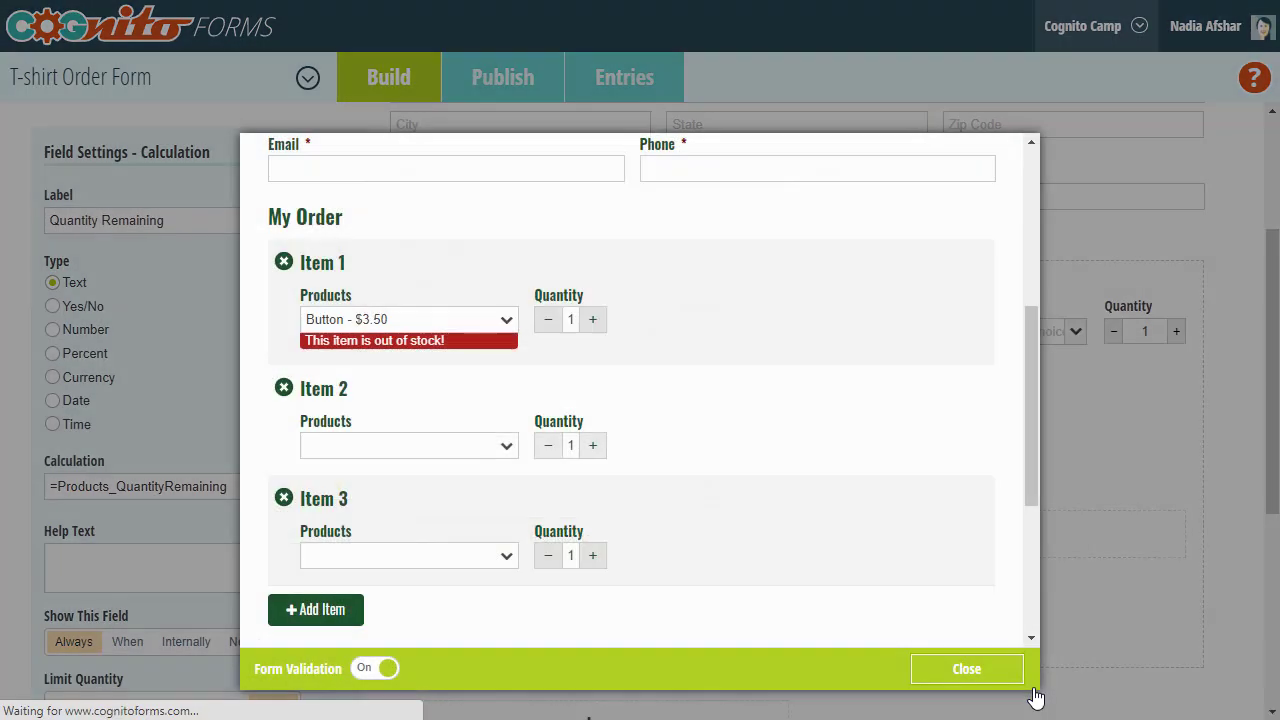
{"action": "scroll", "coordinate": [830, 505], "scroll_direction": "down", "scroll_amount": 5}
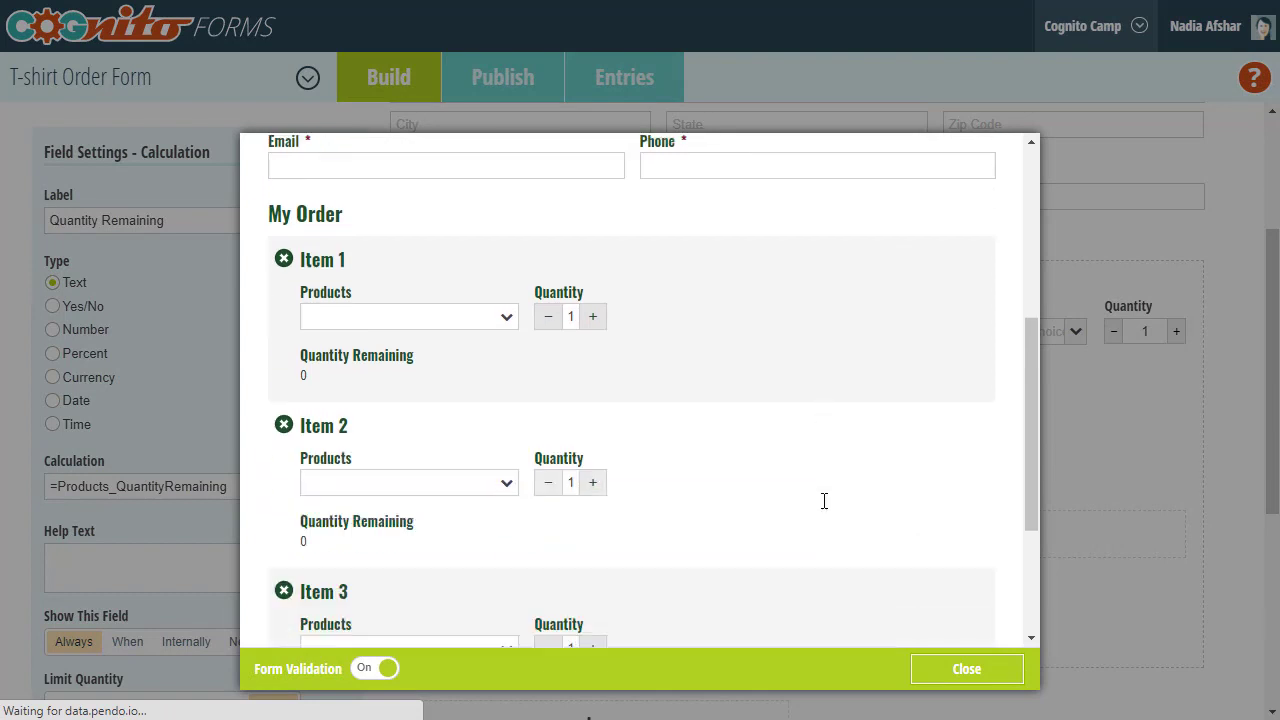
{"action": "left_click", "coordinate": [425, 289]}
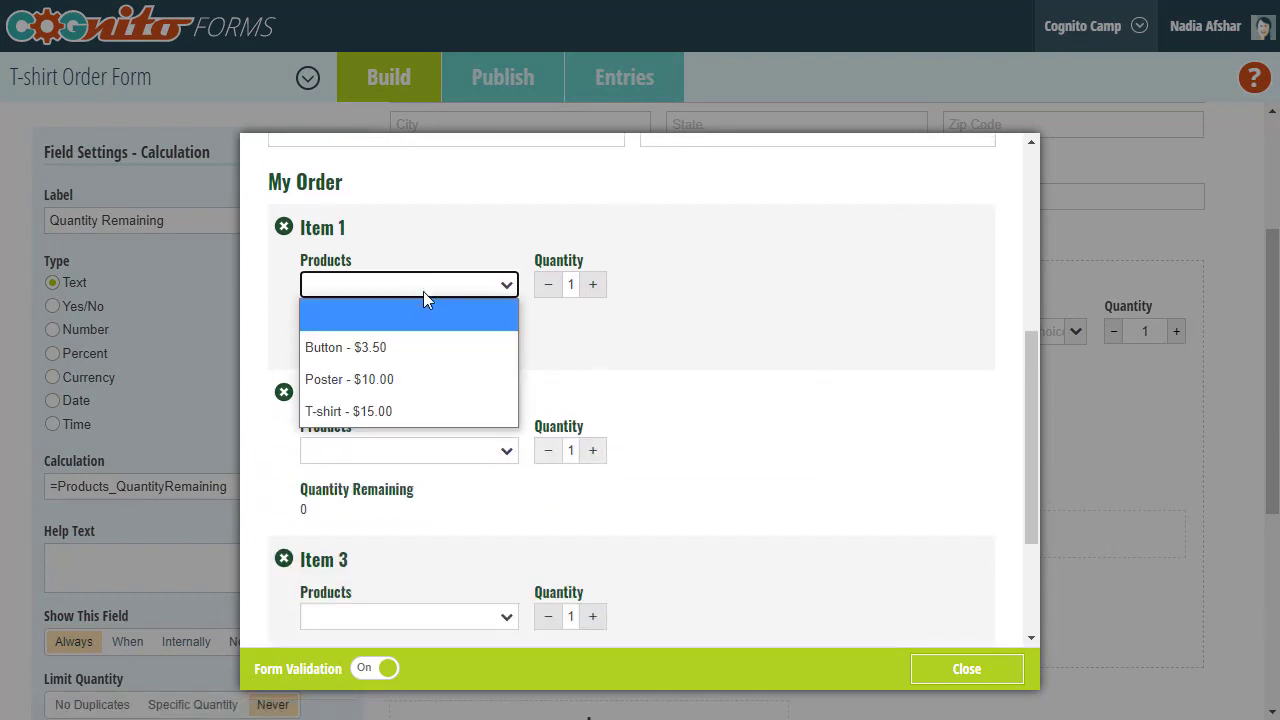
{"action": "left_click", "coordinate": [433, 350]}
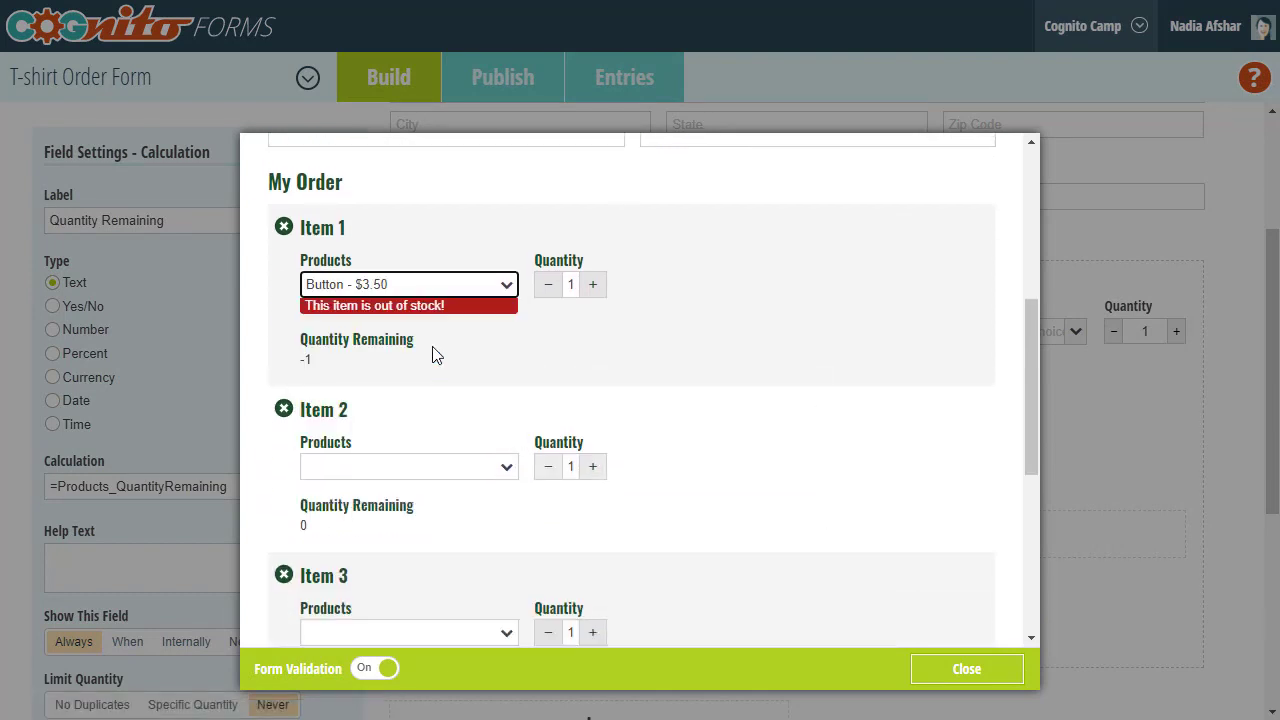
{"action": "left_click", "coordinate": [420, 289]}
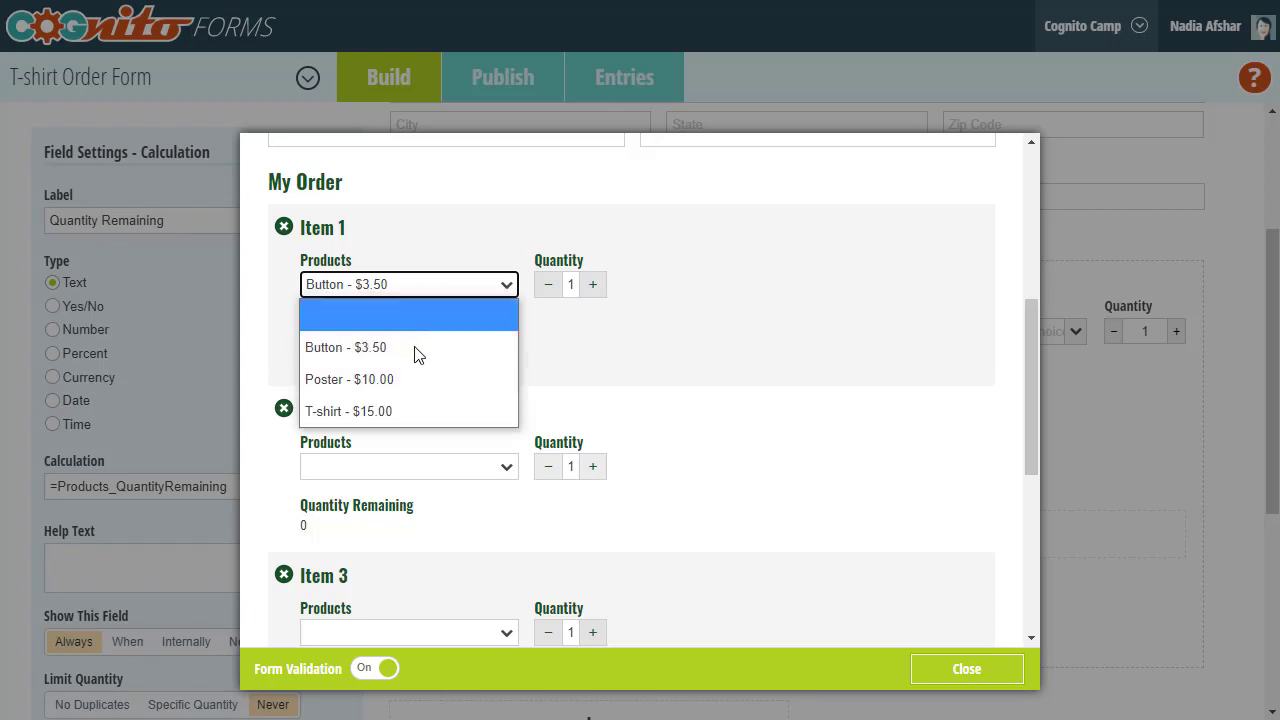
{"action": "left_click", "coordinate": [418, 378]}
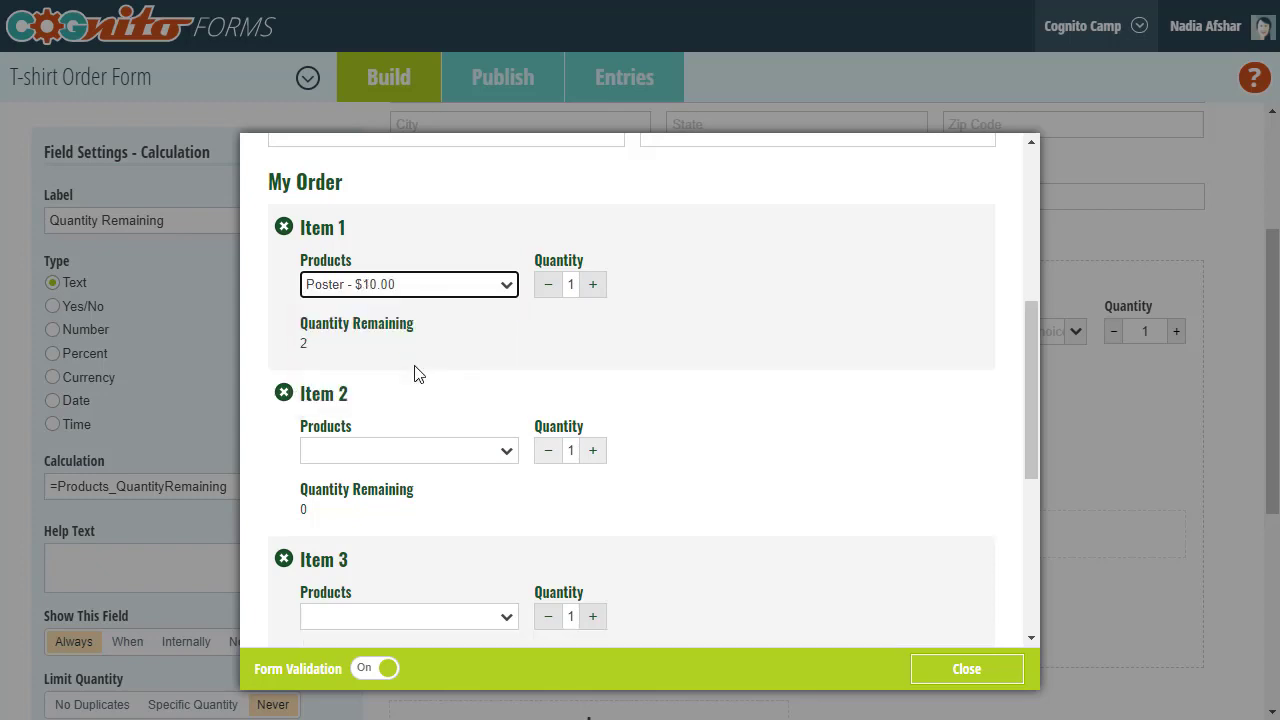
{"action": "left_click", "coordinate": [1224, 230]}
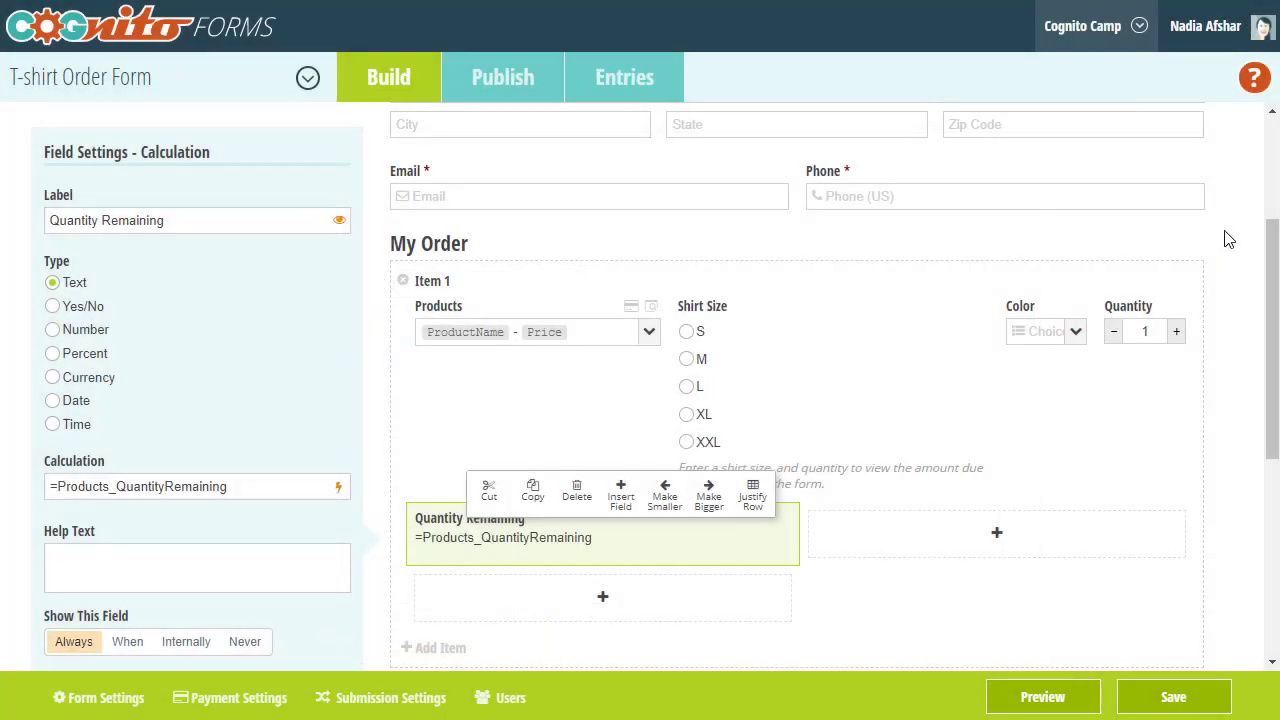